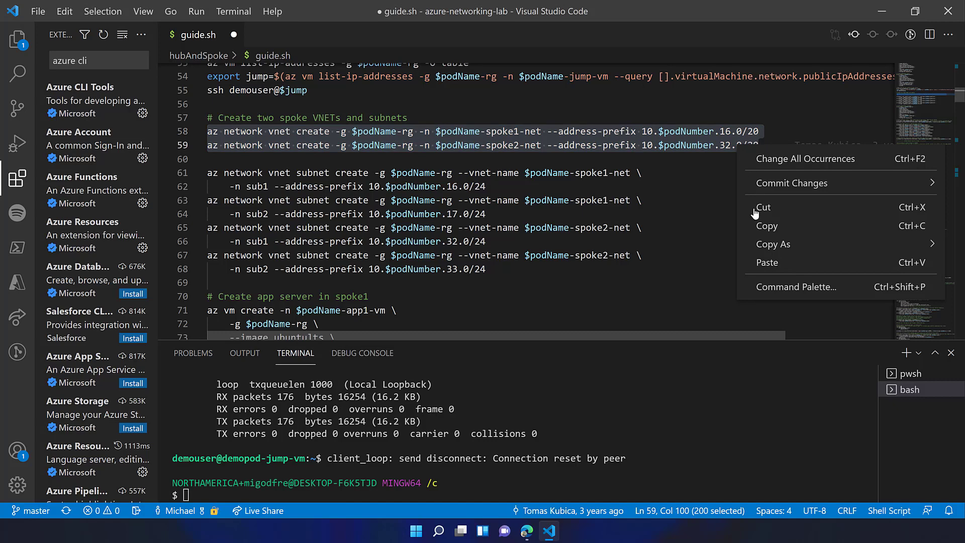
Run the selected az network vnet create commands for the spoke1-net and spoke2-net virtual networks in the bash terminal.
left_click(237, 14)
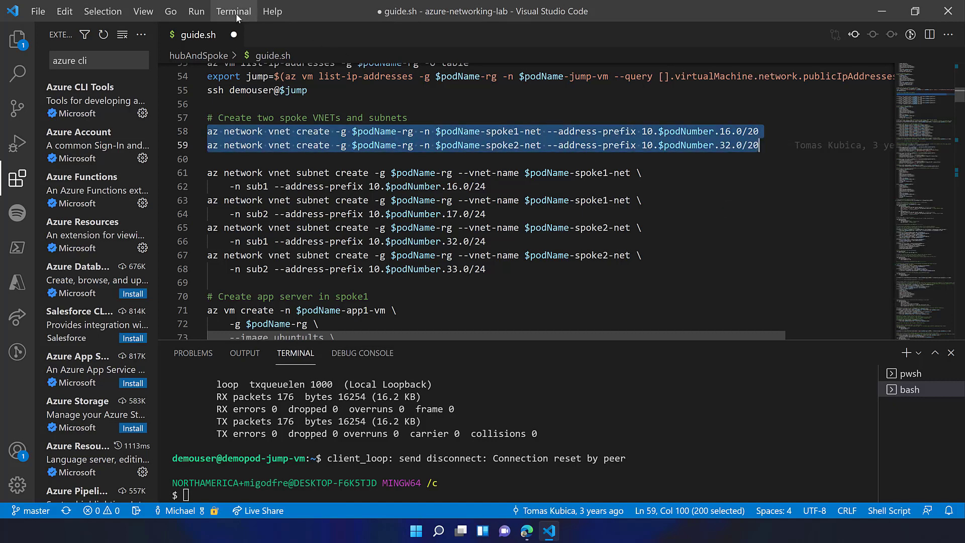
left_click(236, 13)
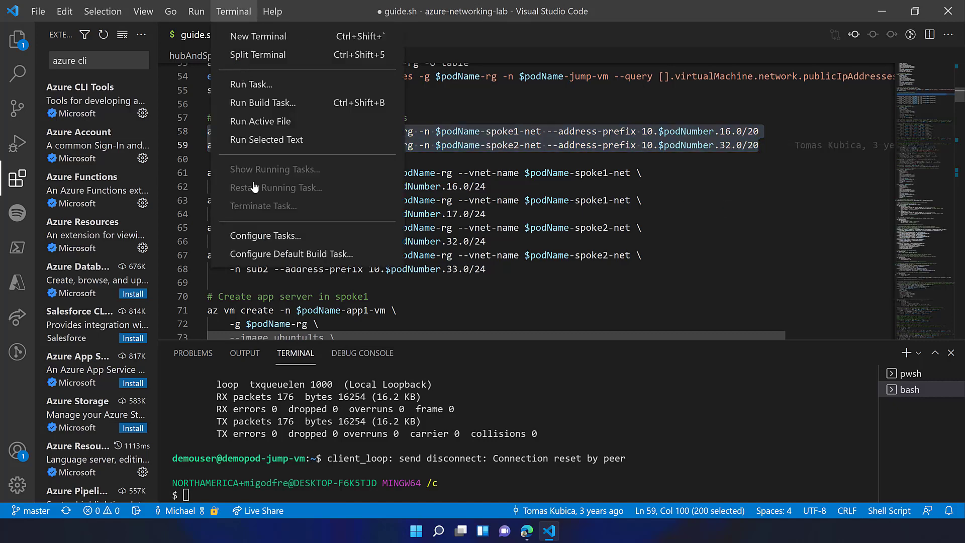
left_click(257, 143)
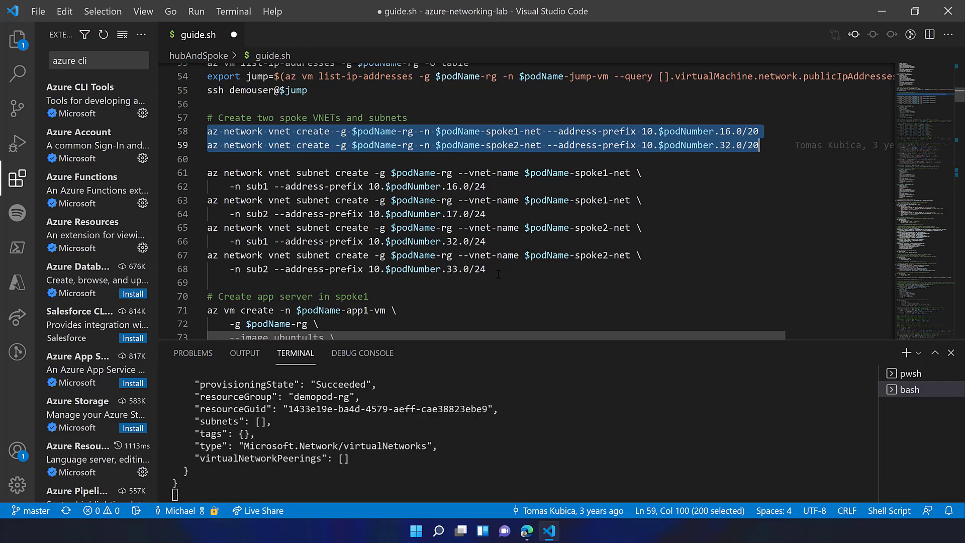
Run the four az network vnet subnet create commands on lines 61–68, creating sub1 and sub2 in both spoke networks.
left_click_drag(490, 269, 206, 173)
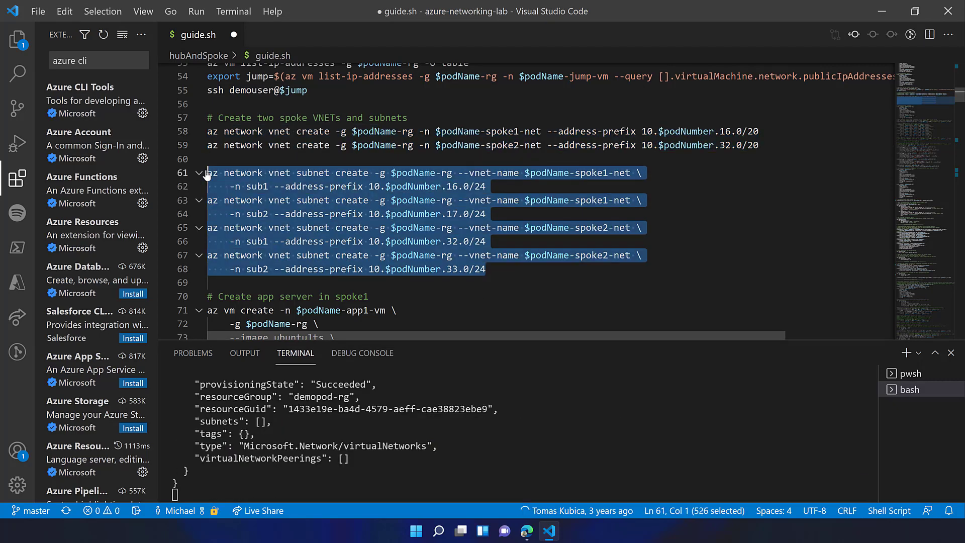
left_click(228, 11)
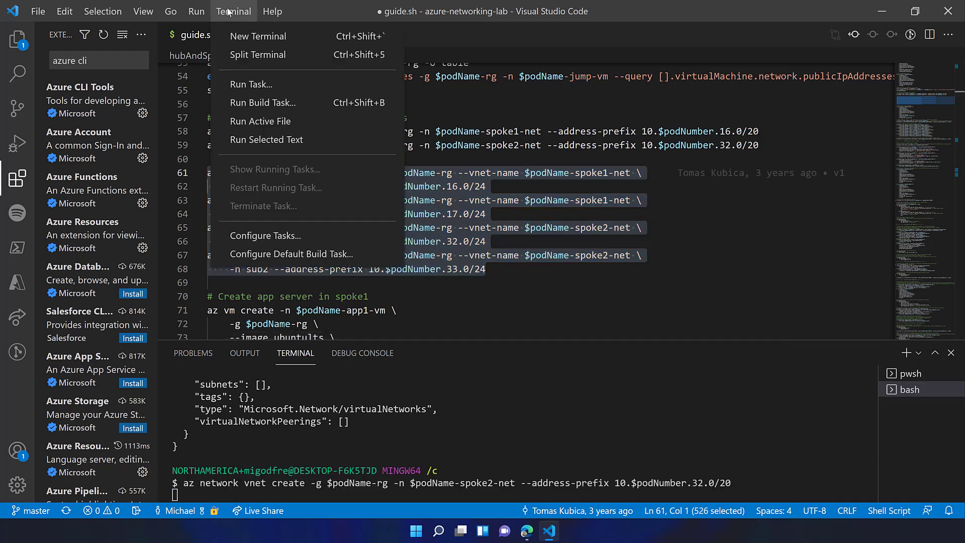
left_click(247, 143)
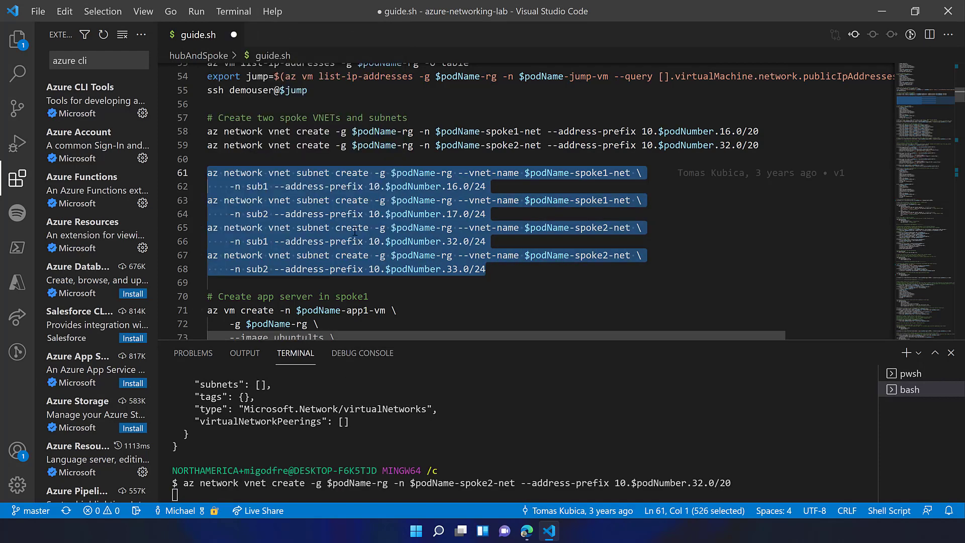
scroll(354, 231, "down", 2)
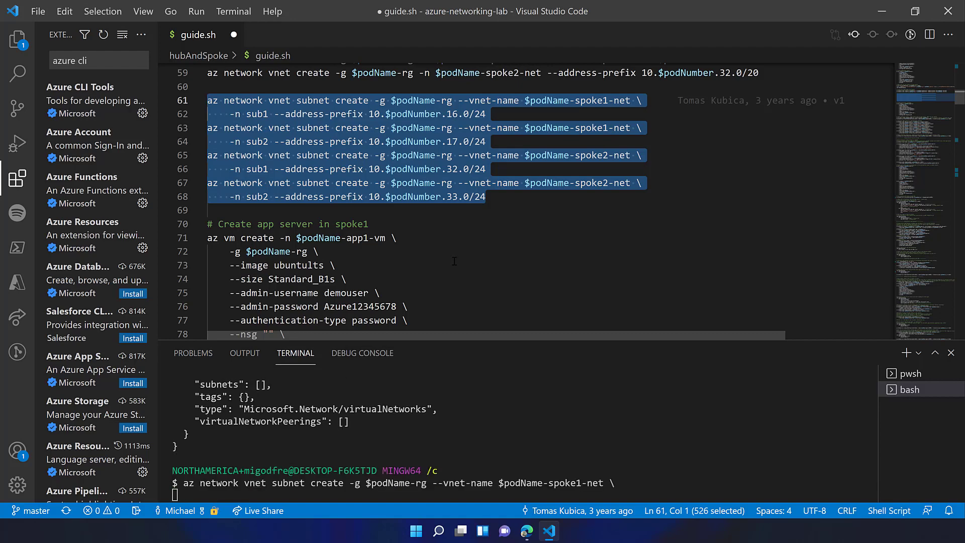
Switch to the Azure portal in the browser, open demopod-spoke1-net in the demopod-rg resource group, and refresh its subnet list.
left_click(527, 531)
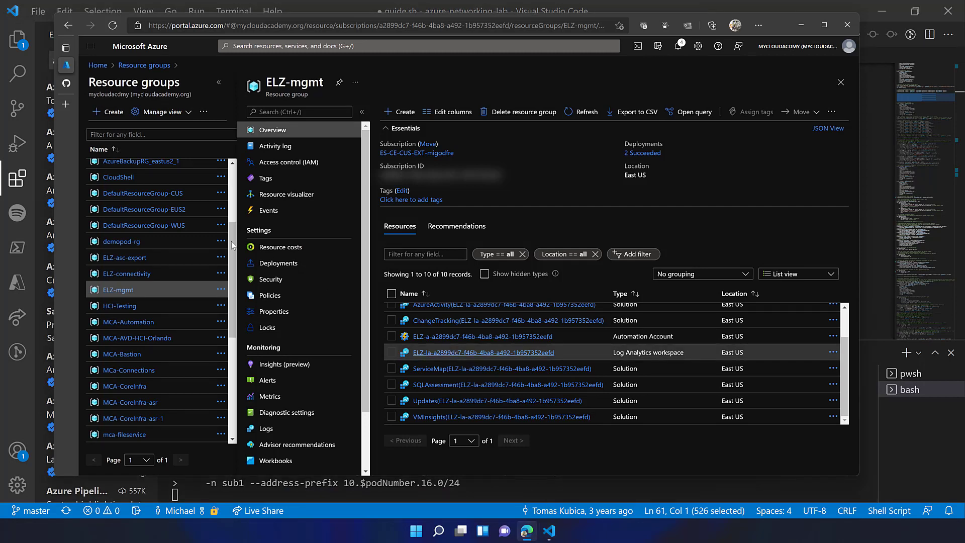
left_click(128, 243)
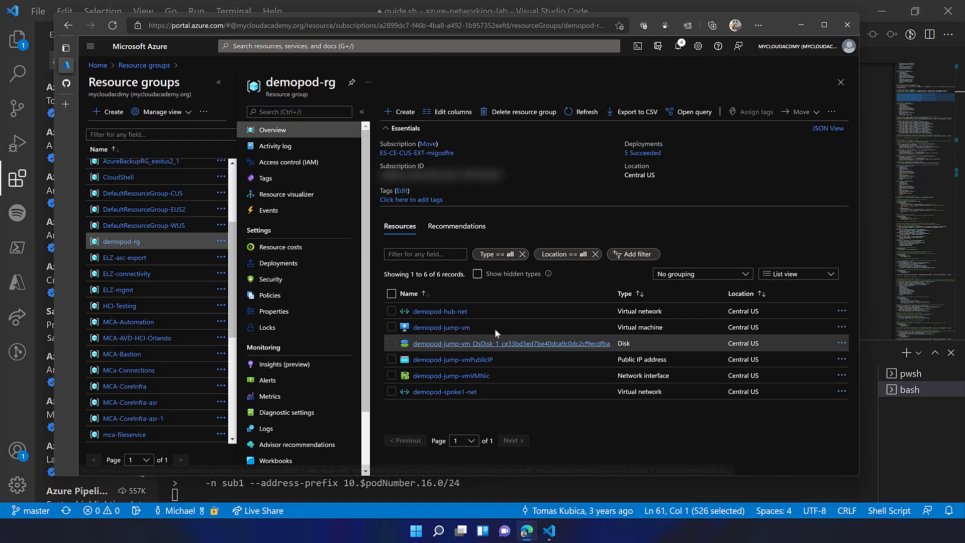
left_click(443, 392)
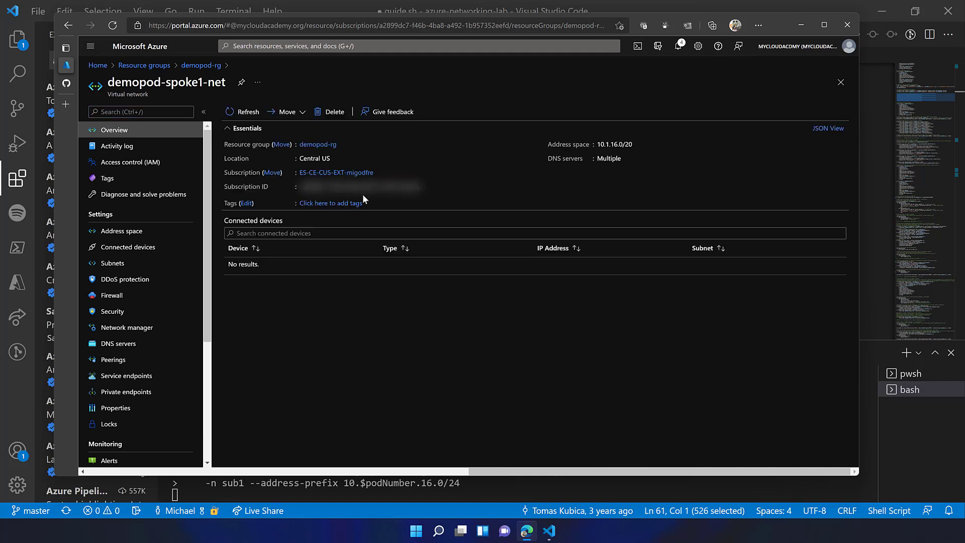
left_click(111, 267)
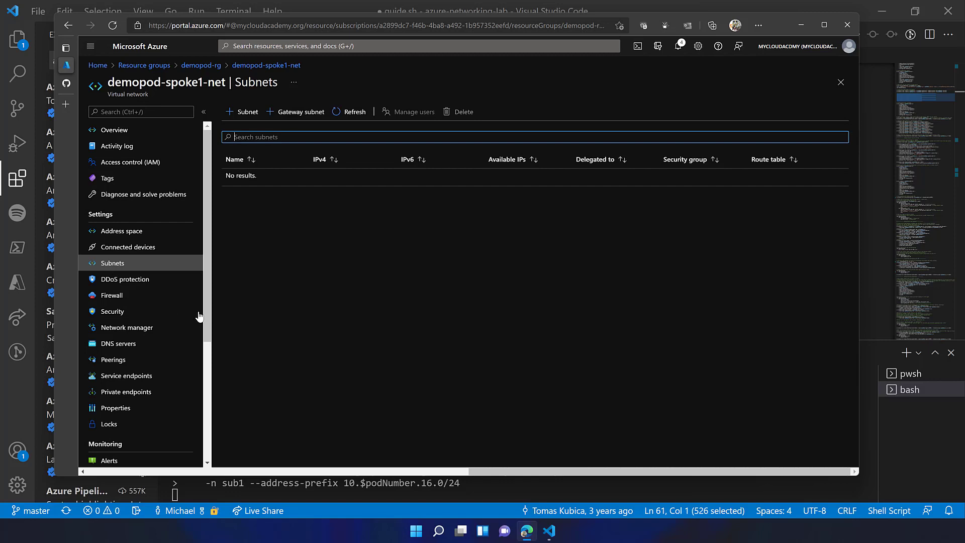
left_click(356, 120)
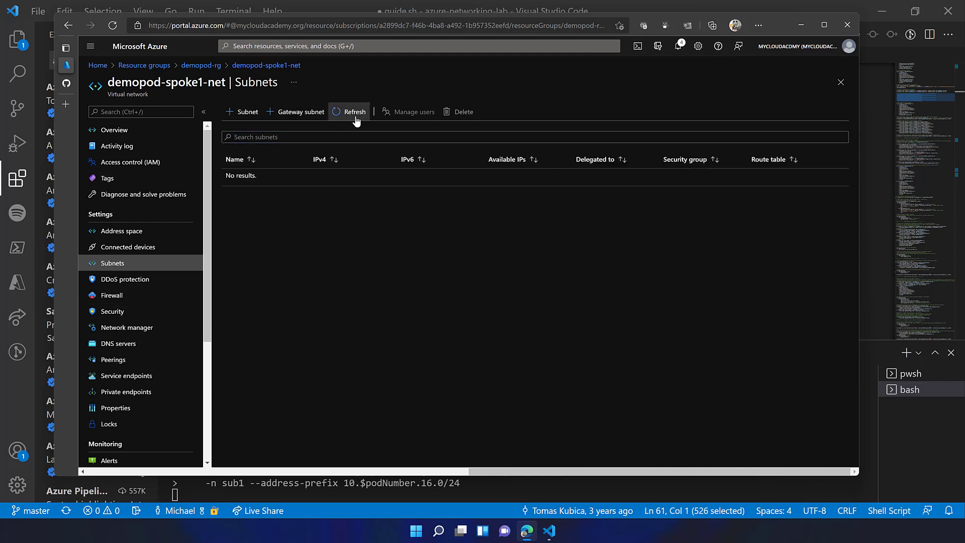
left_click(356, 120)
left_click(356, 120)
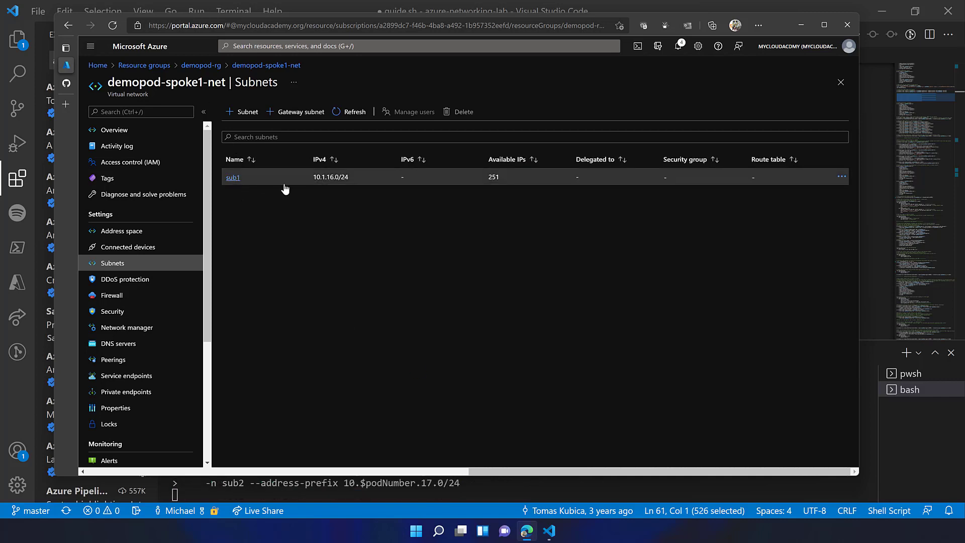
Return to the demopod-rg resource group and view the subnets of the demopod-spoke2-net virtual network.
left_click(217, 66)
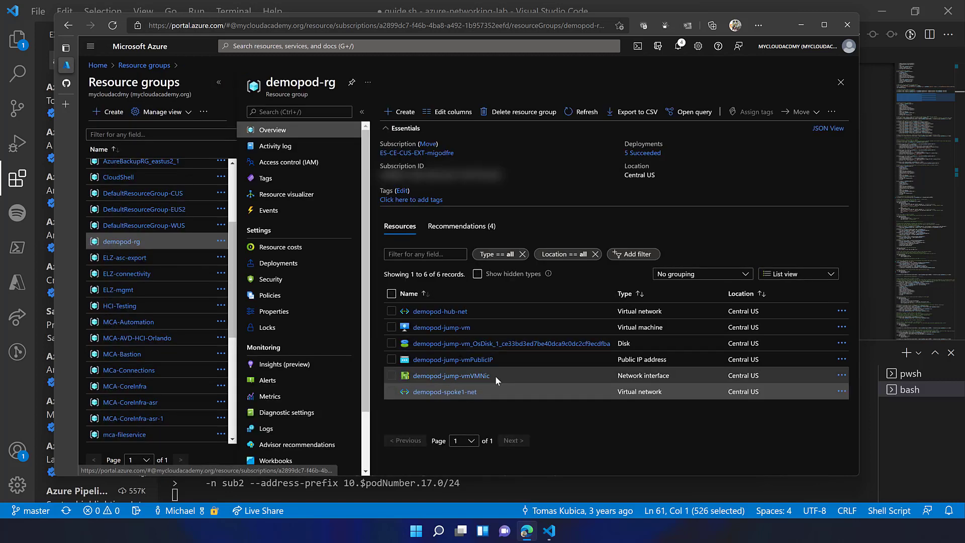
mouse_move(463, 392)
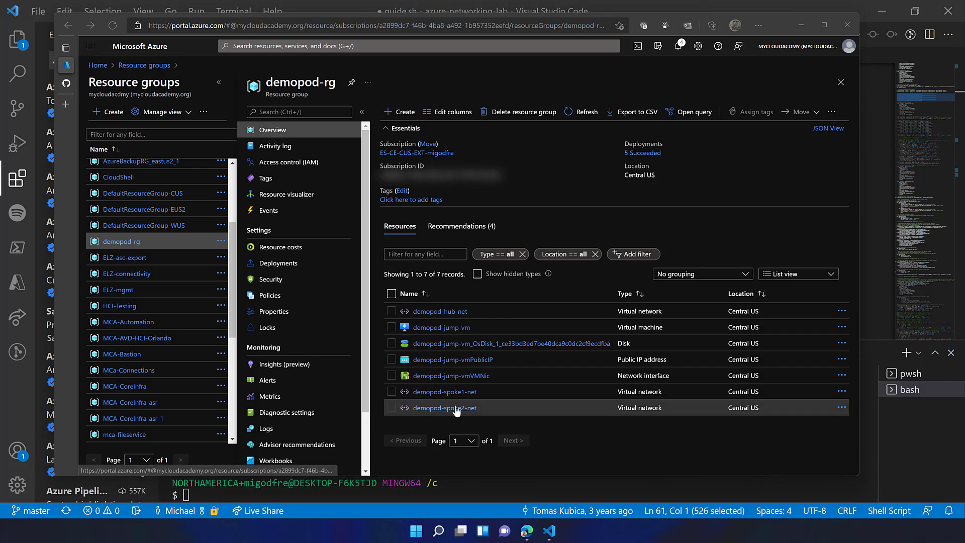
left_click(456, 408)
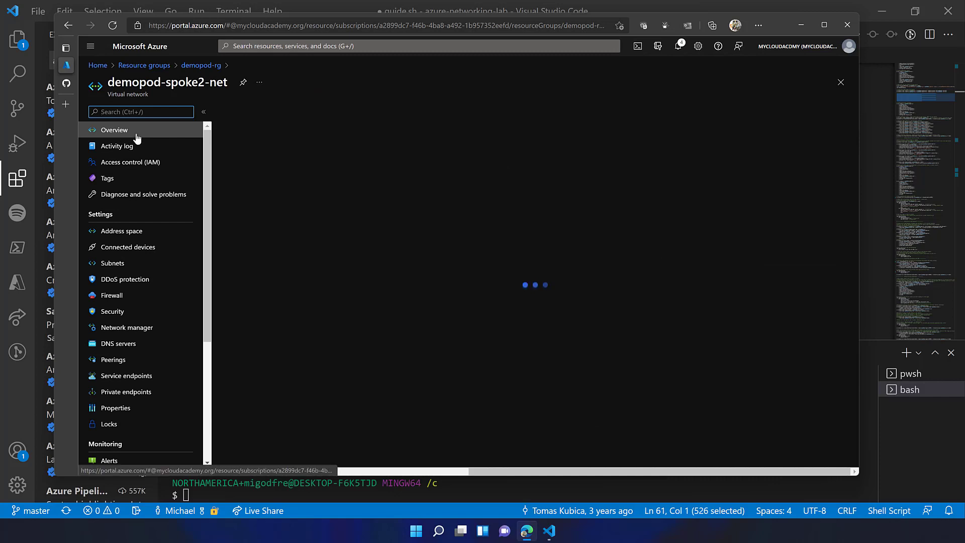
left_click(112, 263)
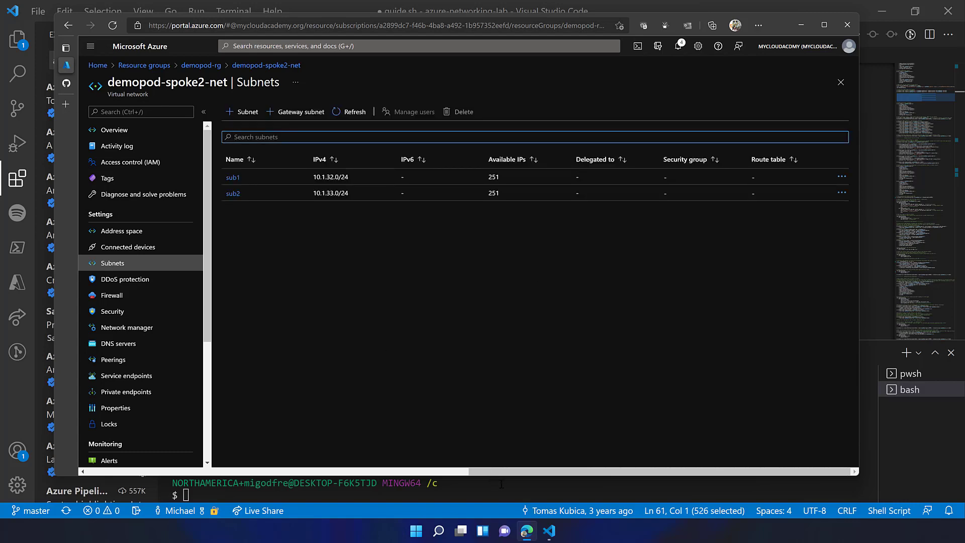
Switch back to Visual Studio Code and run the az vm create command on lines 71–82 for the app1-vm server in spoke1-net's sub1.
key("alt+Tab")
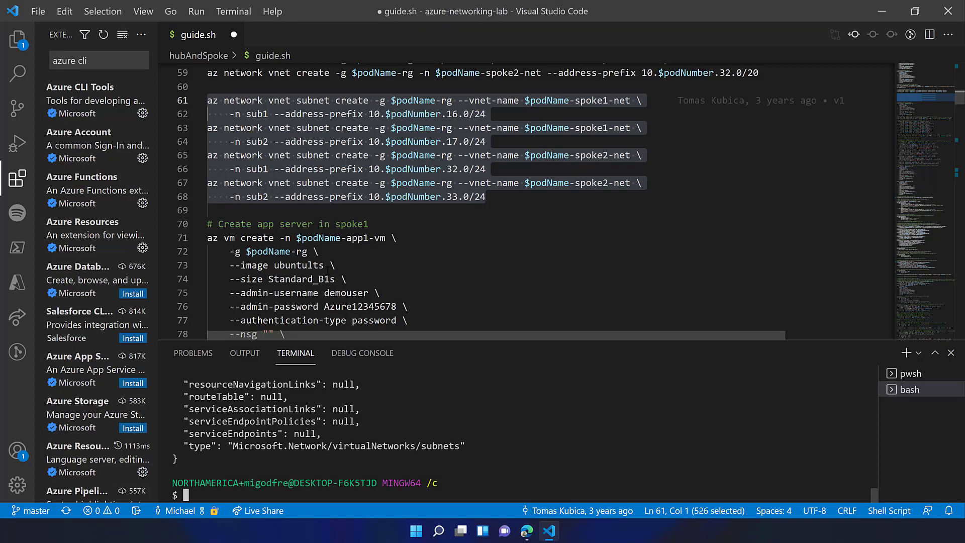
scroll(317, 297, "down", 2)
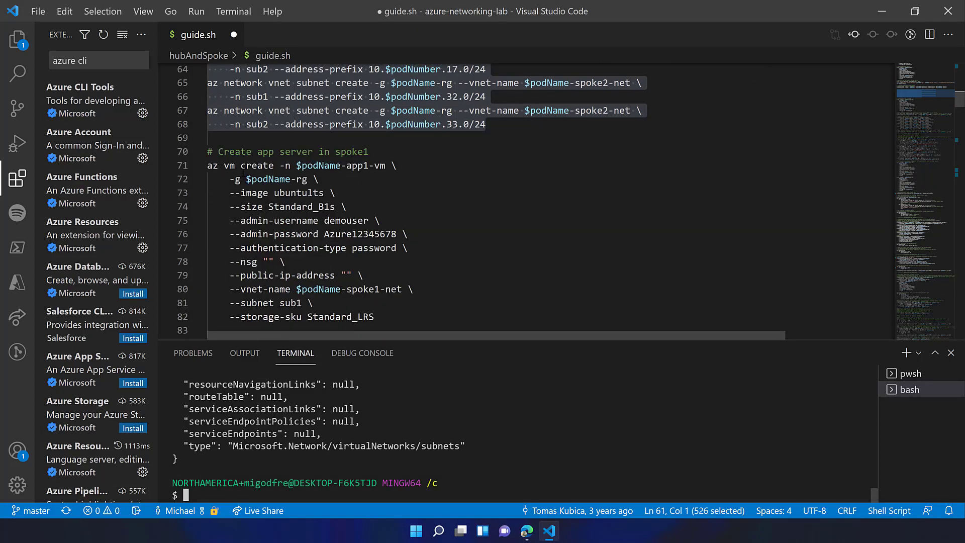
left_click_drag(207, 165, 377, 317)
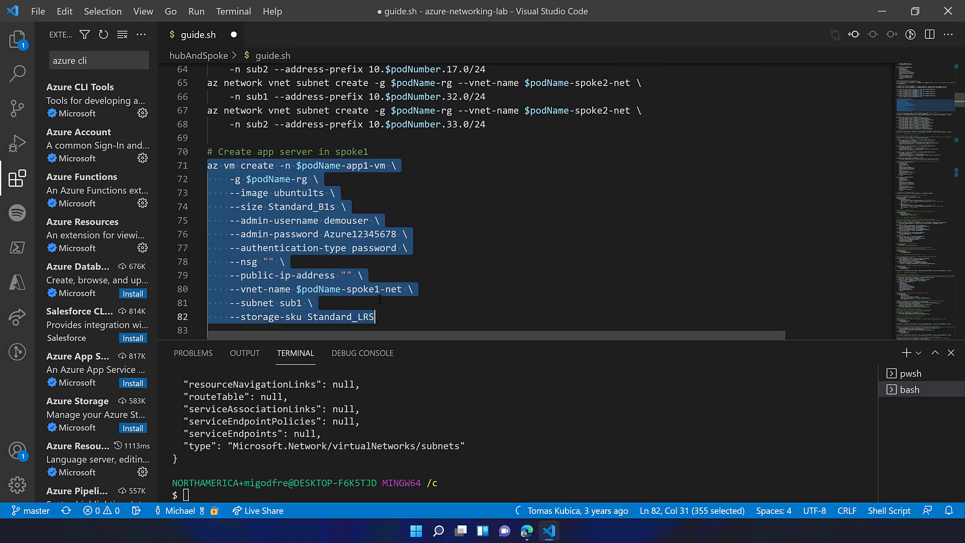
scroll(380, 299, "down", 2)
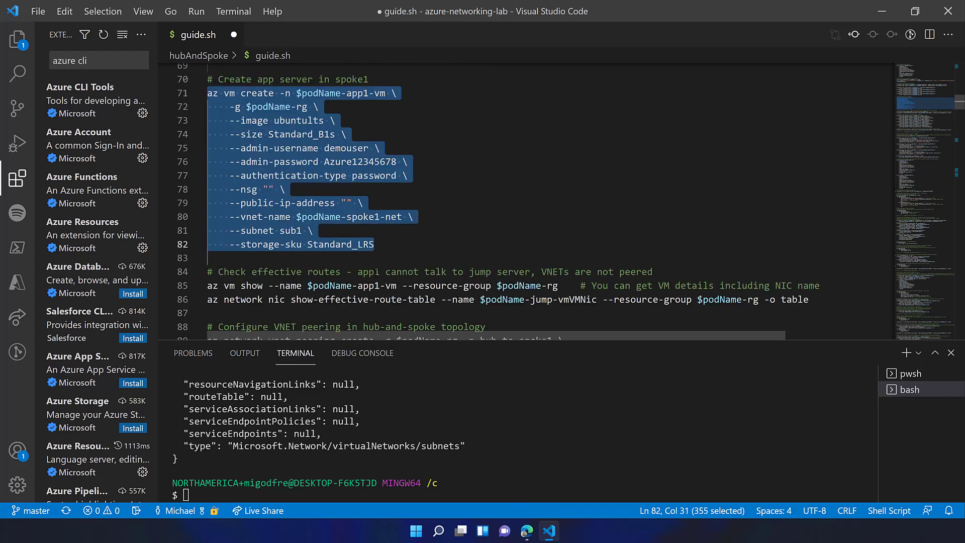
left_click(220, 10)
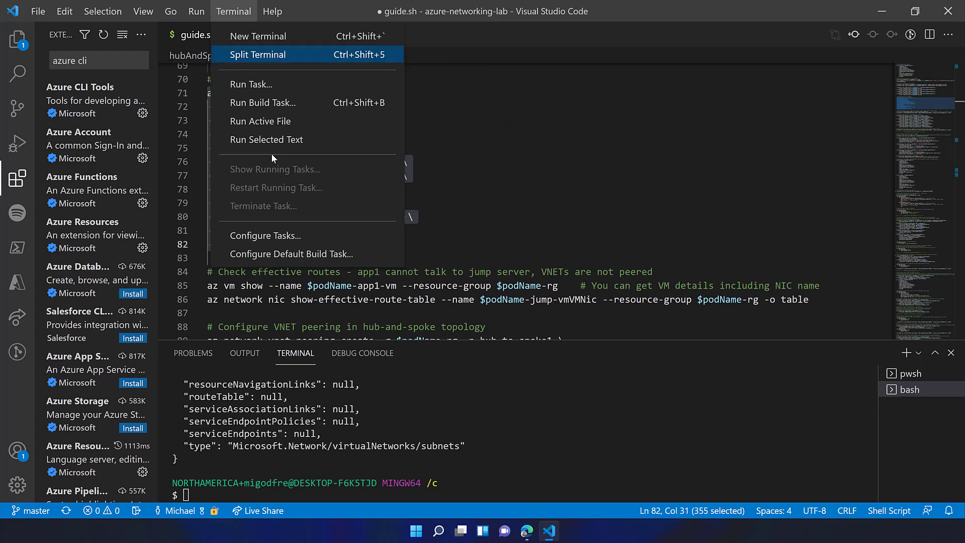
left_click(272, 140)
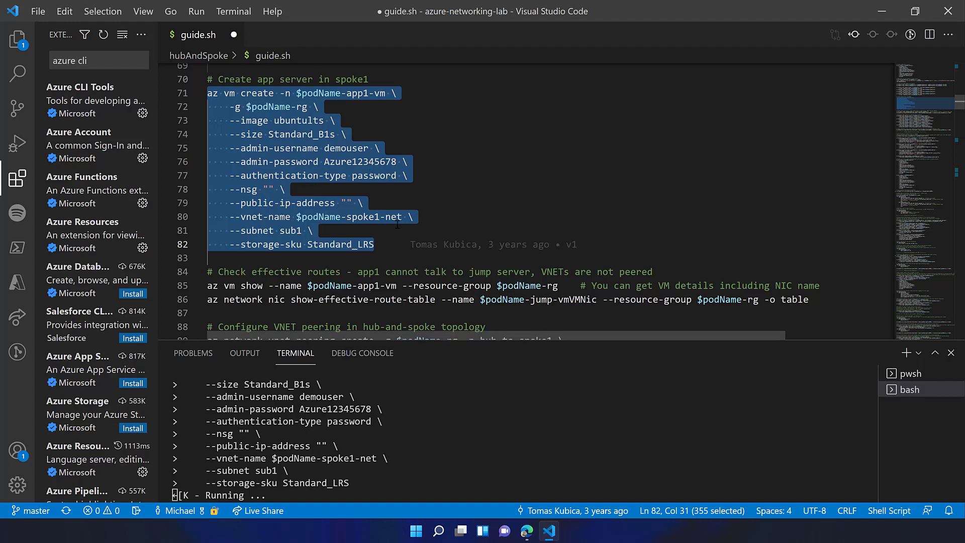
Switch to the Azure portal and open the demopod-app1-vmVMNic network interface from demopod-spoke1-net's connected devices.
scroll(403, 245, "down", 2)
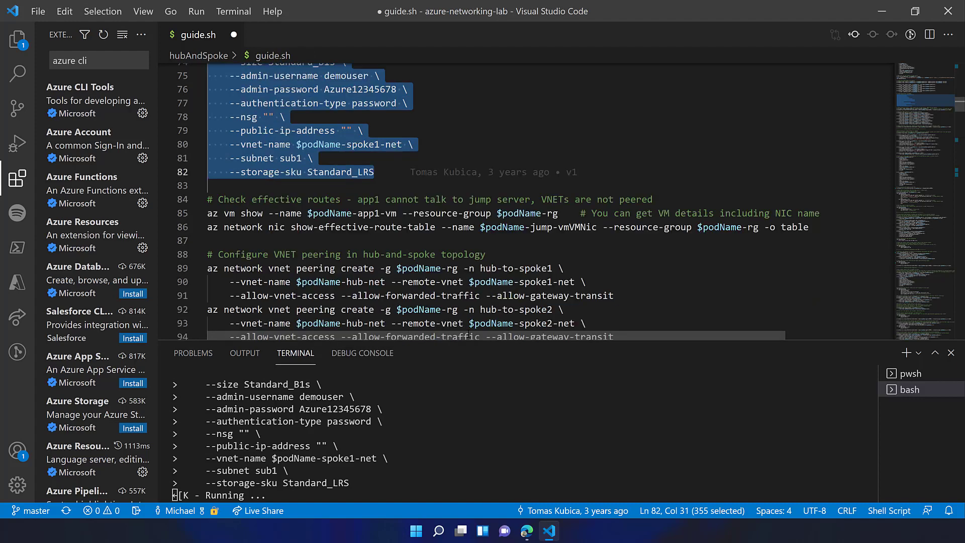
left_click(527, 531)
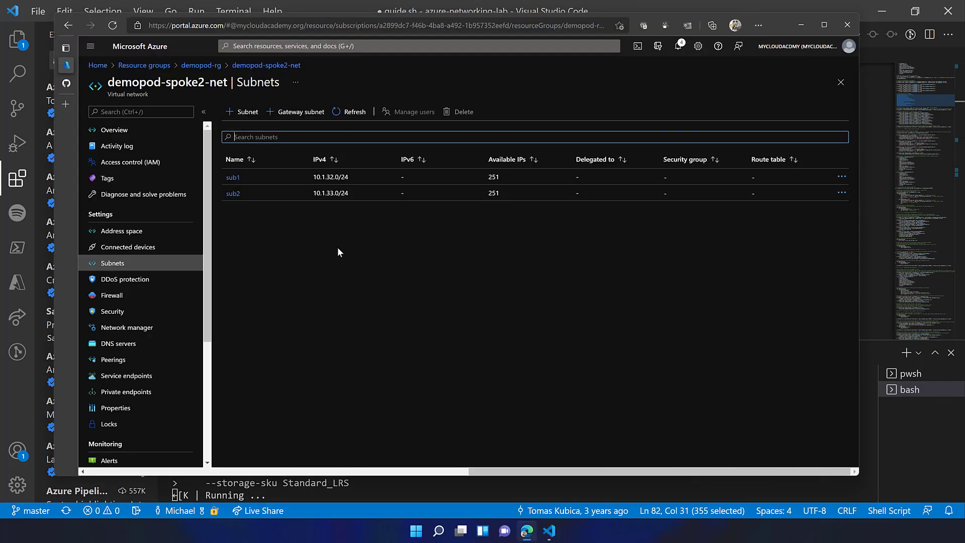
left_click(218, 67)
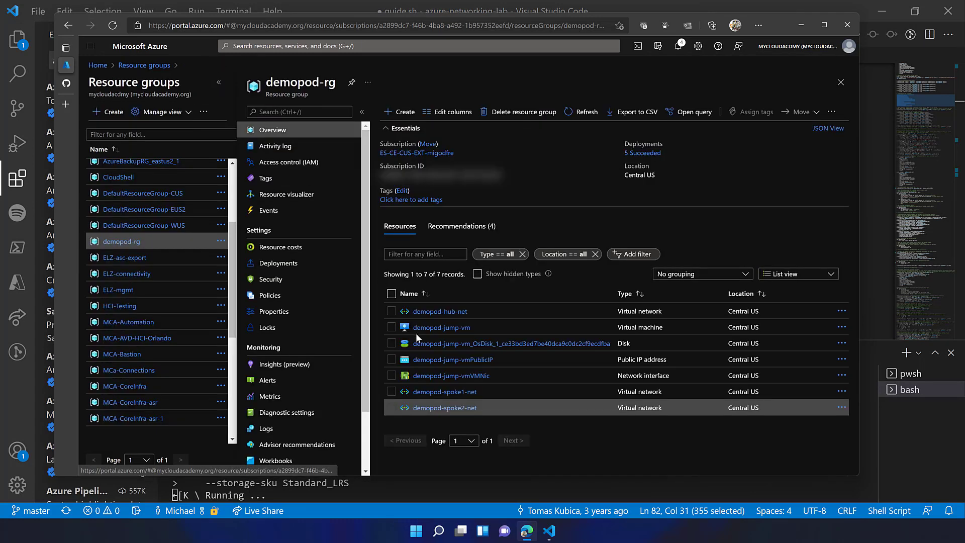
left_click(438, 392)
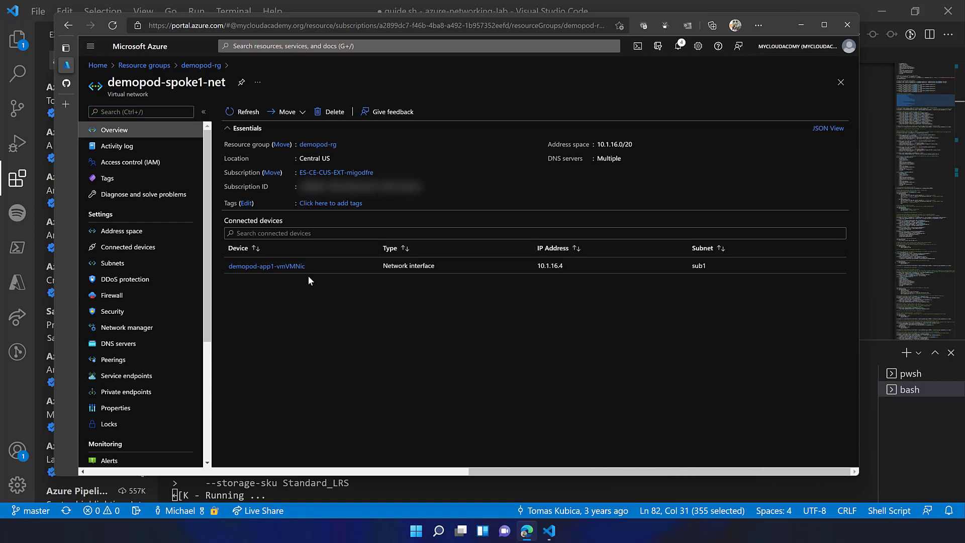
left_click(268, 267)
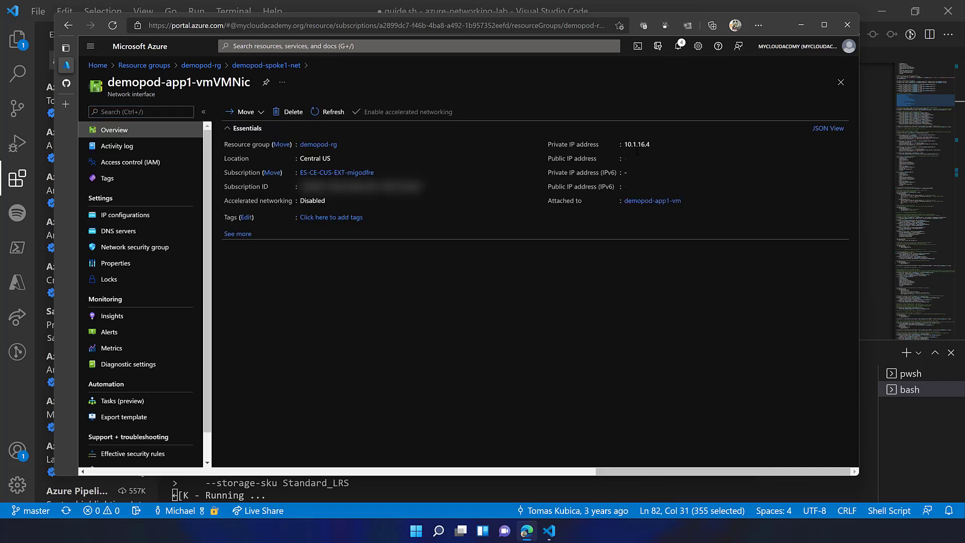
Open the effective routes of demopod-app1-vmVMNic and examine the address prefixes and next hop types, including the 10.0.0.0/8 route.
mouse_move(647, 146)
scroll(128, 402, "down", 1)
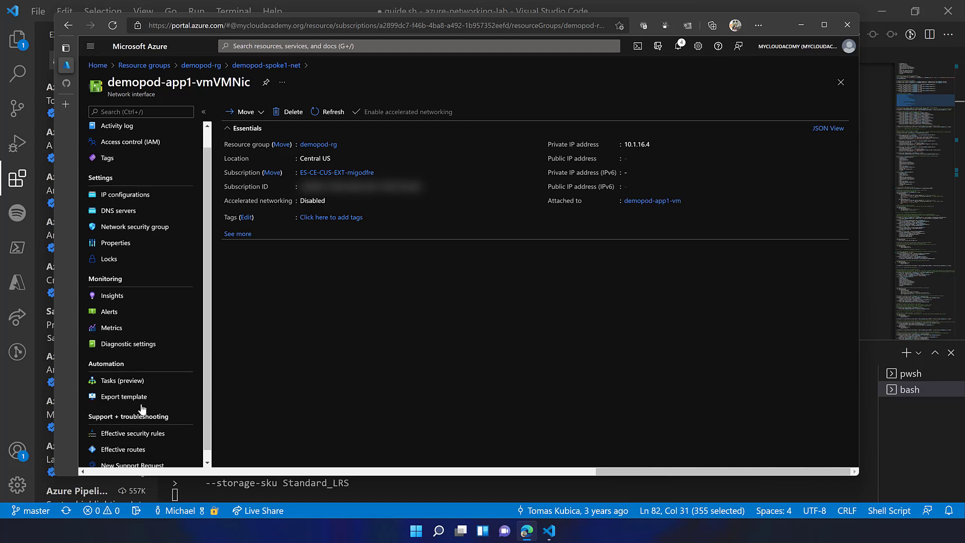
left_click(137, 443)
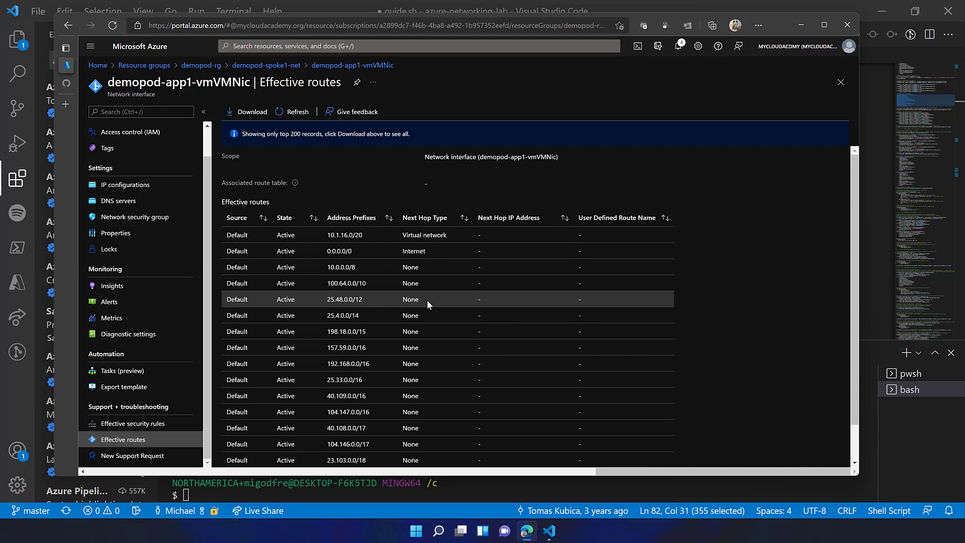
scroll(428, 303, "down", 1)
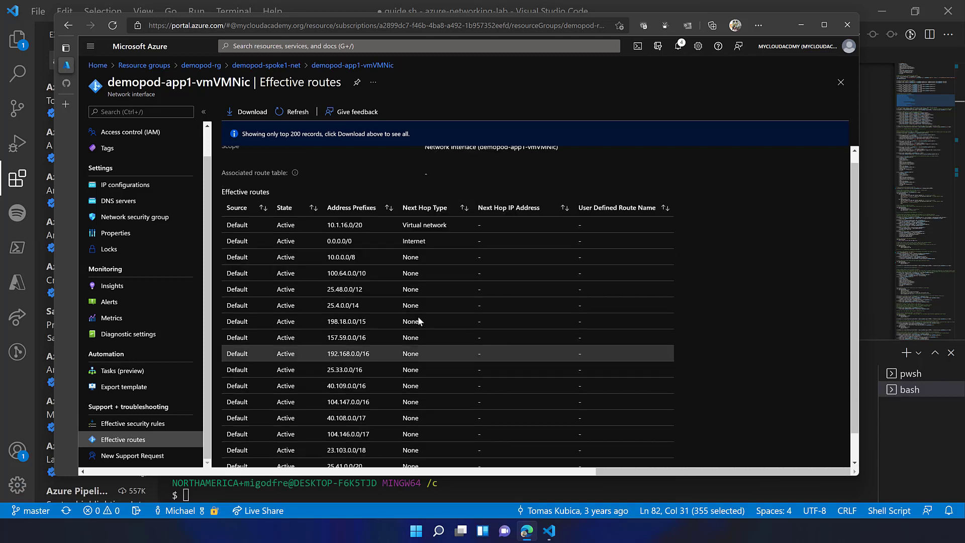
scroll(373, 245, "up", 1)
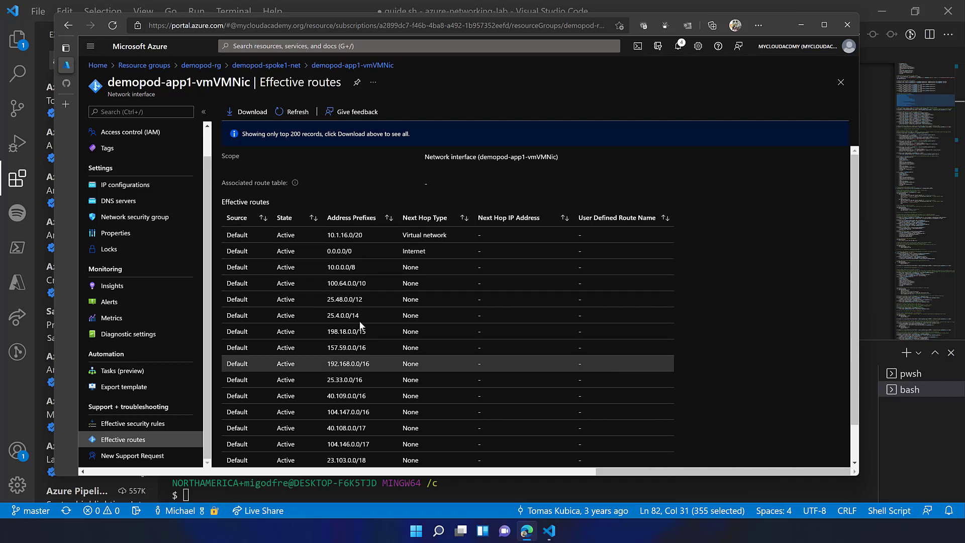
scroll(356, 358, "down", 1)
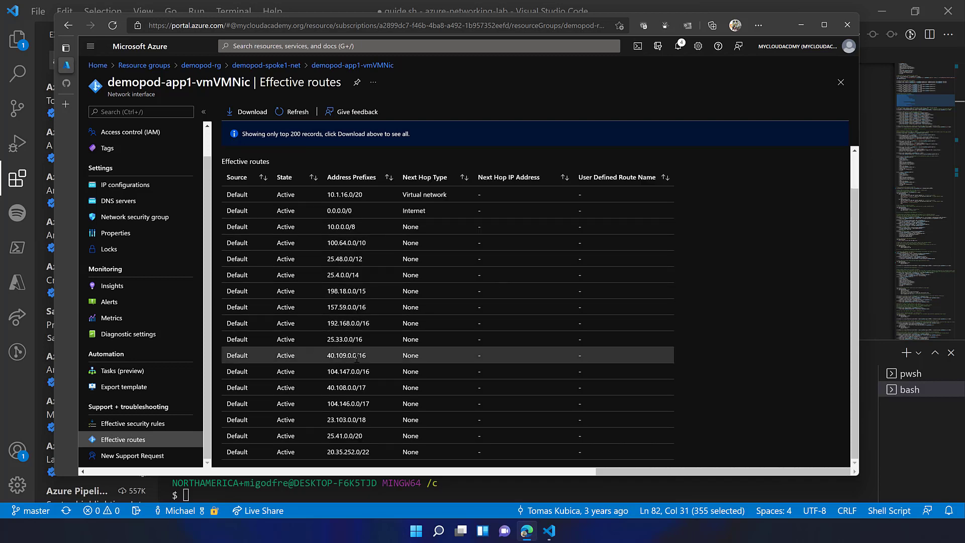
scroll(357, 356, "up", 1)
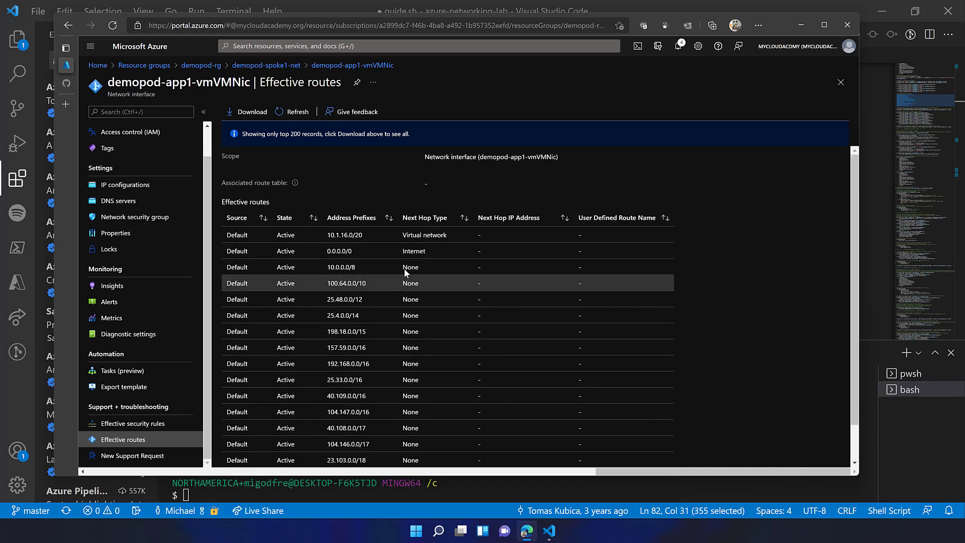
left_click_drag(406, 267, 382, 268)
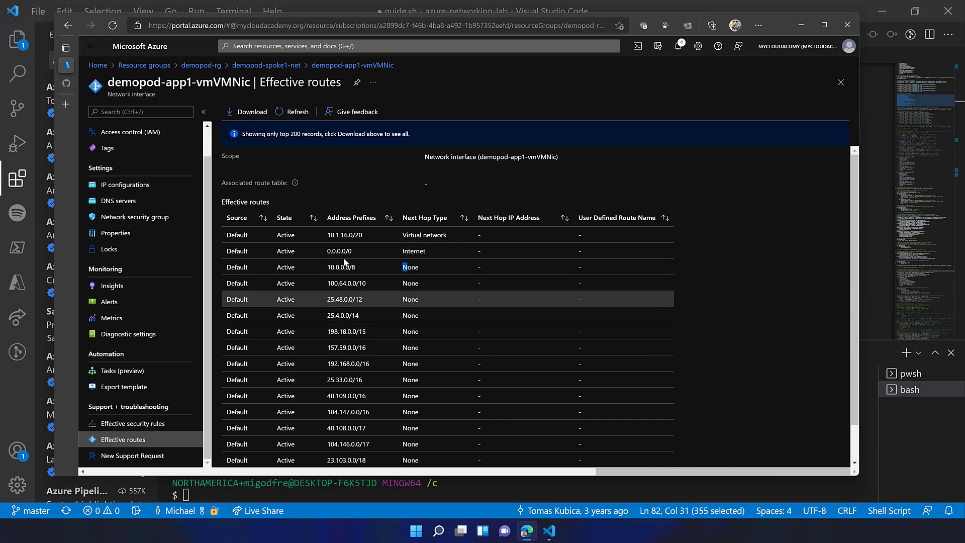
Switch to Visual Studio Code and run the az vm show command on line 85 for the app1-vm server.
left_click_drag(327, 234, 367, 249)
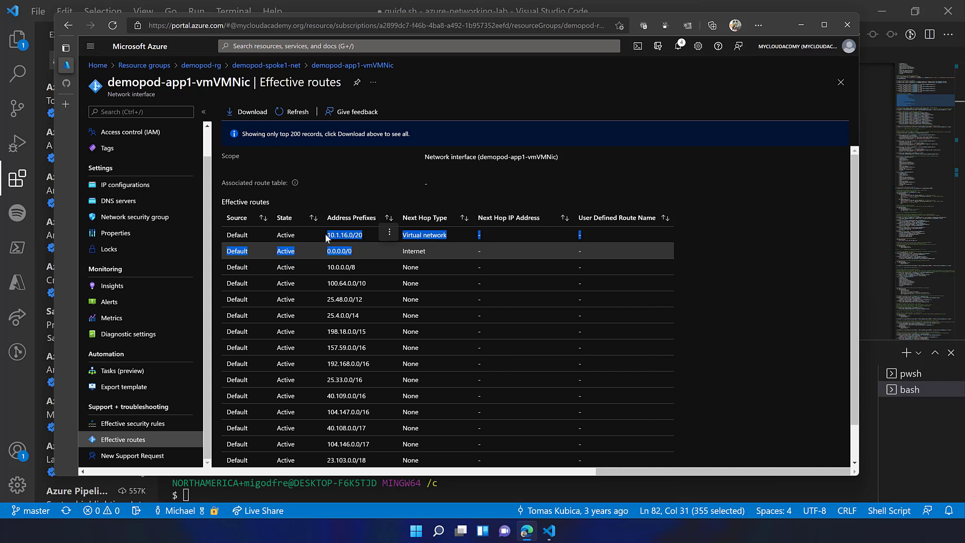
left_click(492, 490)
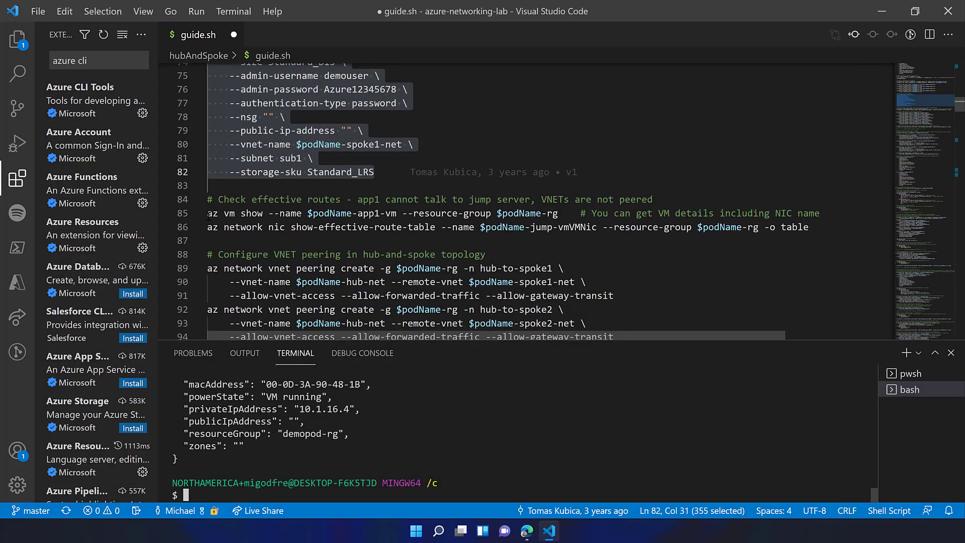
left_click_drag(209, 215, 637, 214)
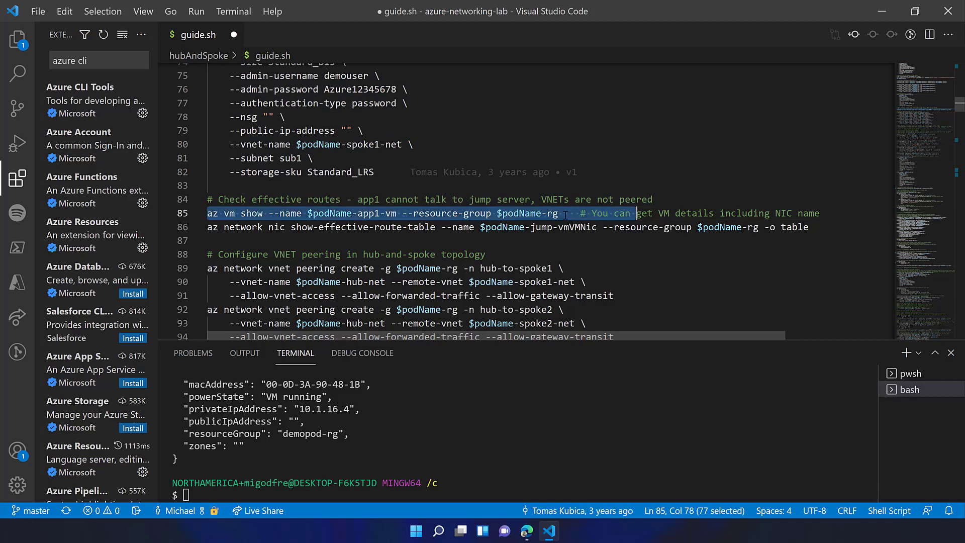
mouse_move(562, 214)
left_mouse_down()
mouse_move(611, 227)
mouse_move(558, 213)
left_mouse_up()
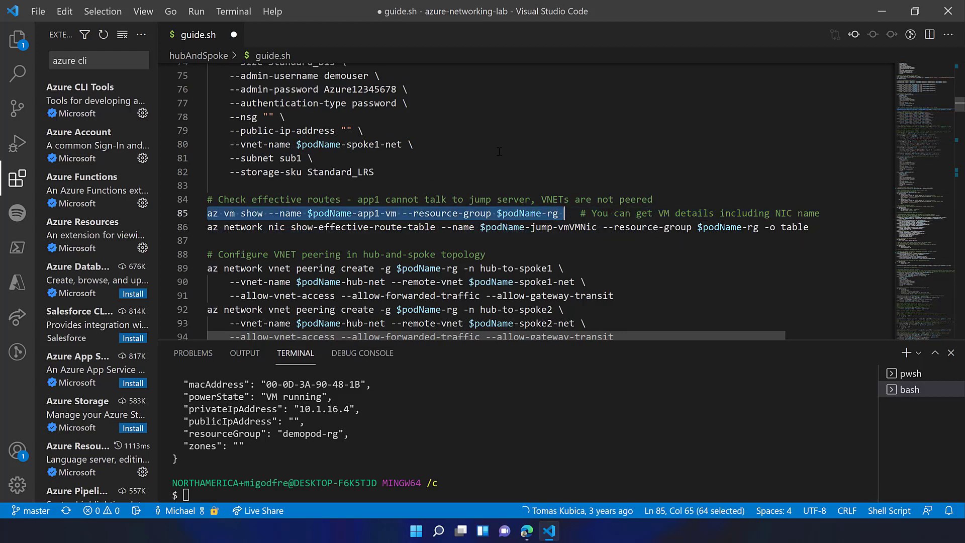
left_click(232, 15)
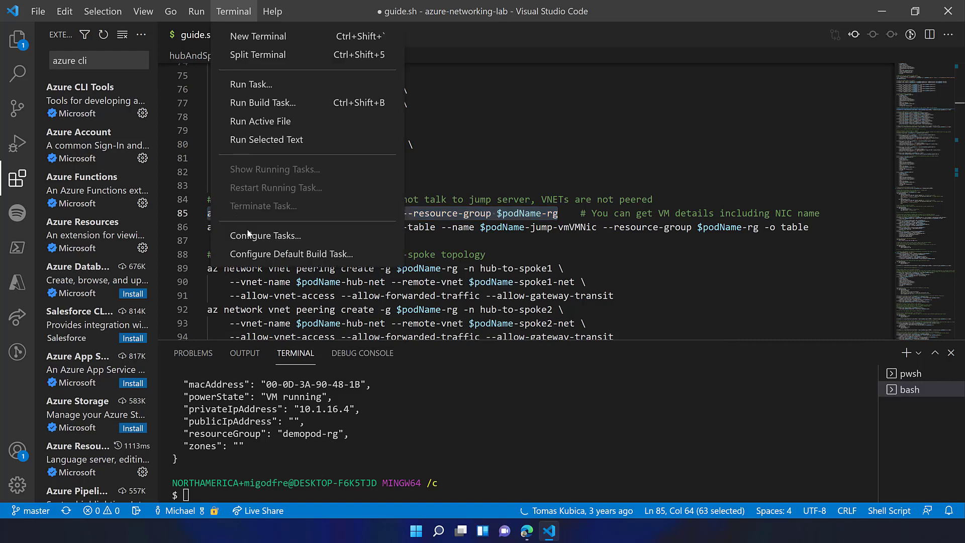
left_click(260, 145)
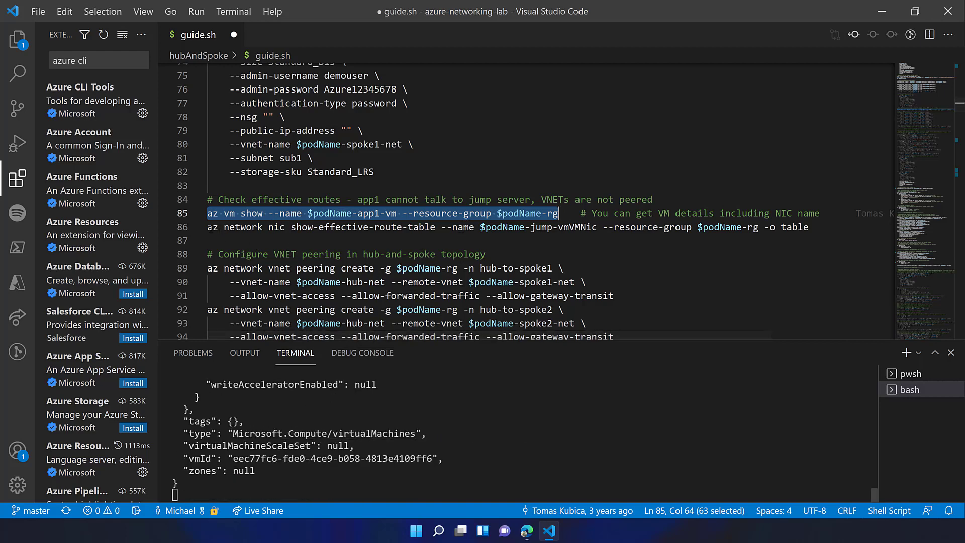
Run the az network nic show-effective-route-table command on line 86 for the jump server's network interface and review the route table in its output.
left_click_drag(208, 227, 582, 228)
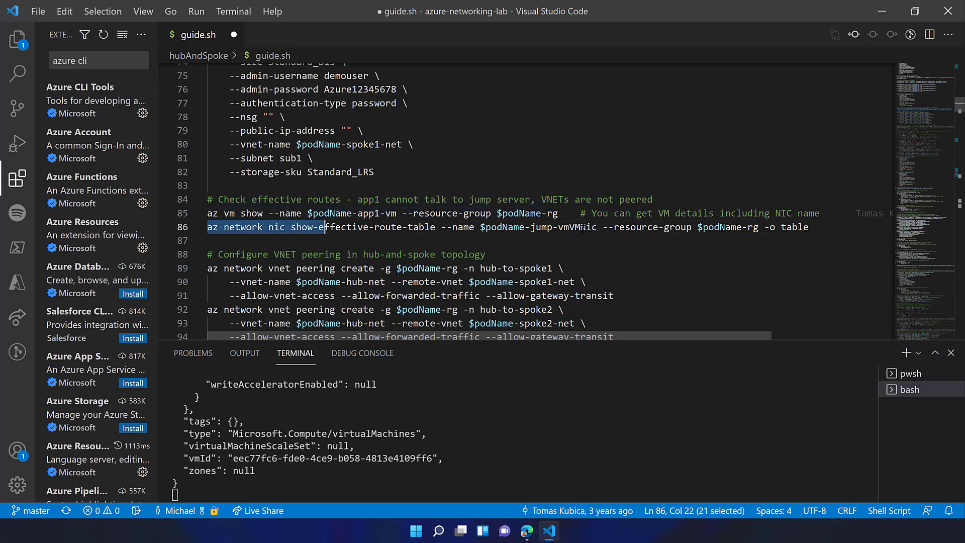
left_click_drag(648, 226, 813, 228)
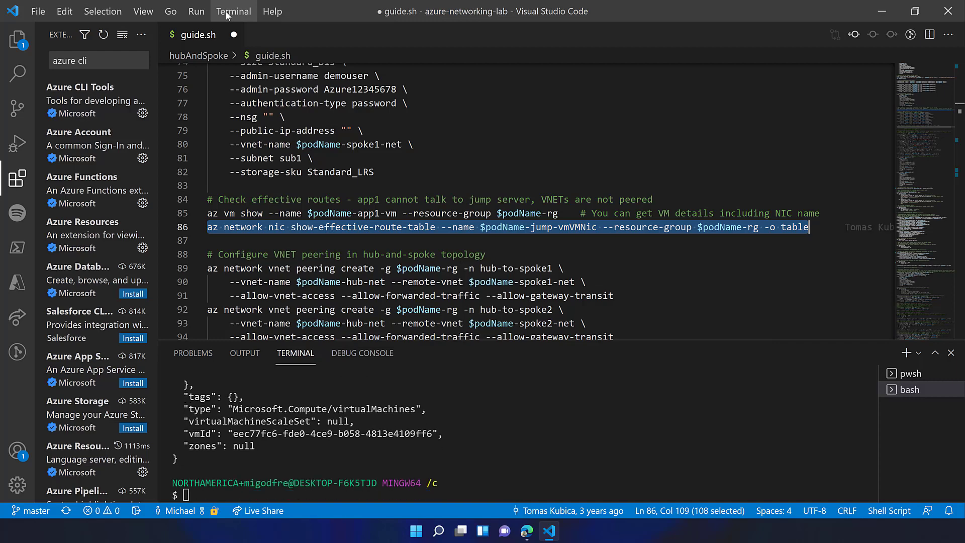
left_click(229, 12)
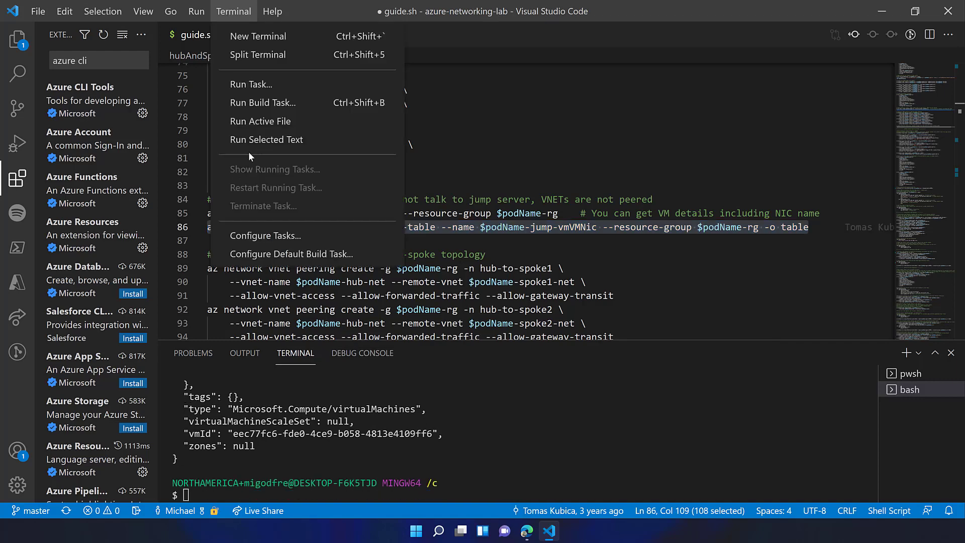
left_click(249, 145)
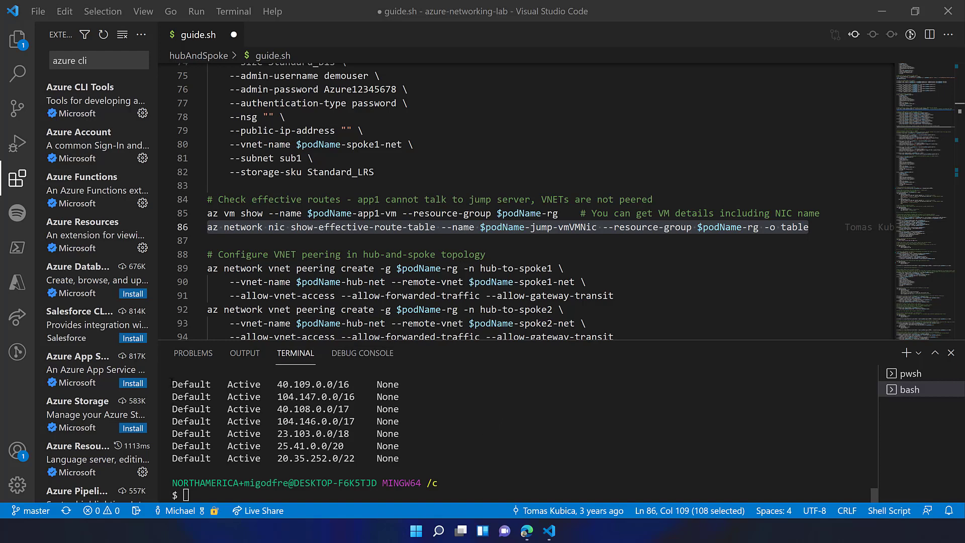
scroll(269, 400, "up", 10)
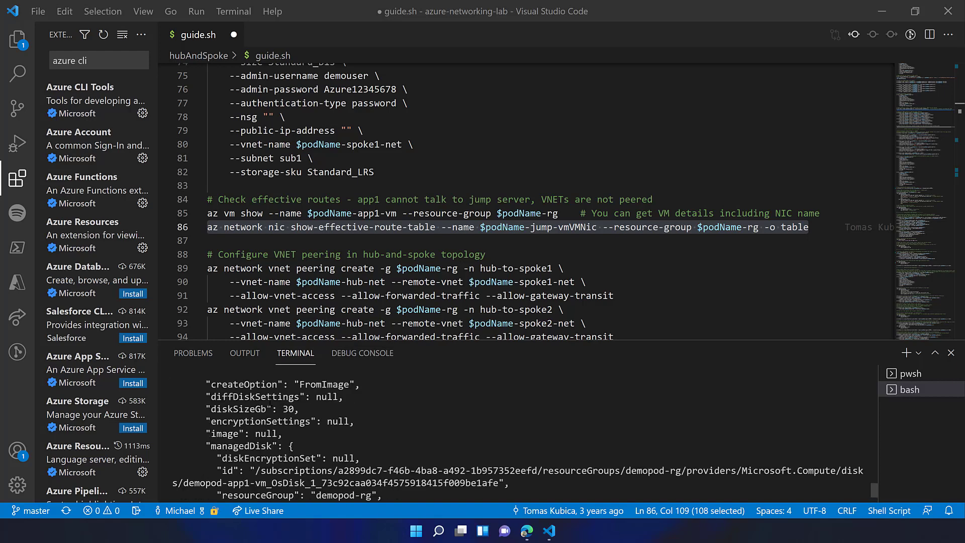
scroll(269, 400, "down", 4)
scroll(269, 401, "down", 6)
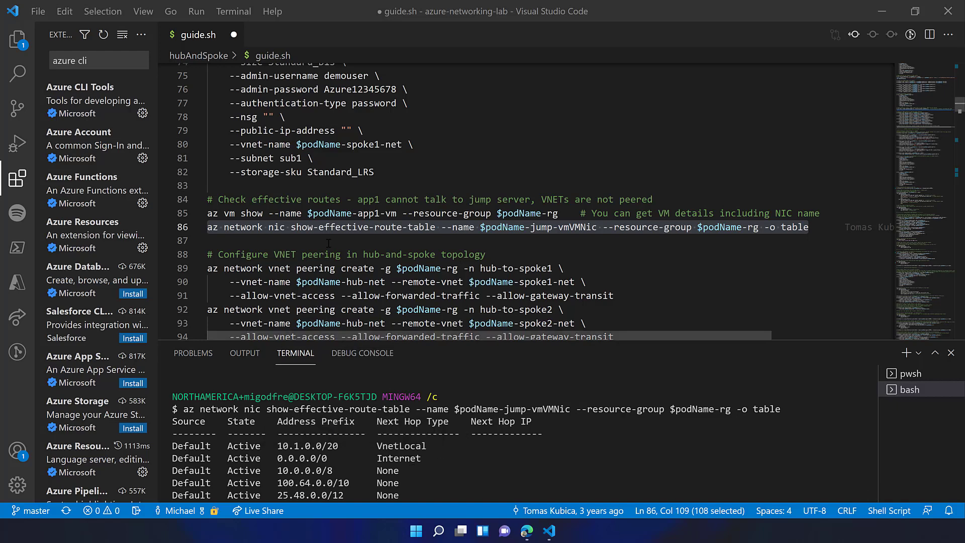
scroll(328, 243, "down", 2)
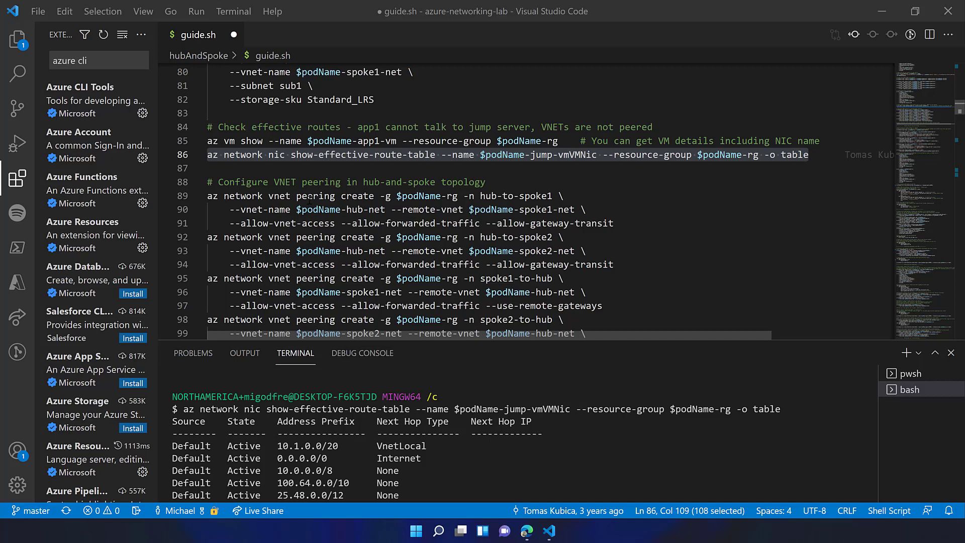
scroll(310, 200, "down", 2)
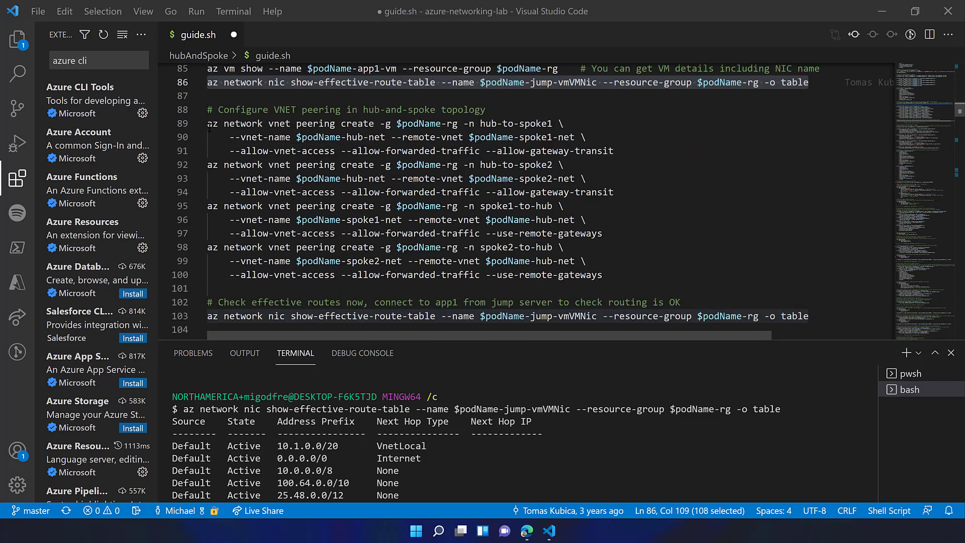
left_click_drag(207, 123, 407, 206)
left_click_drag(577, 276, 605, 276)
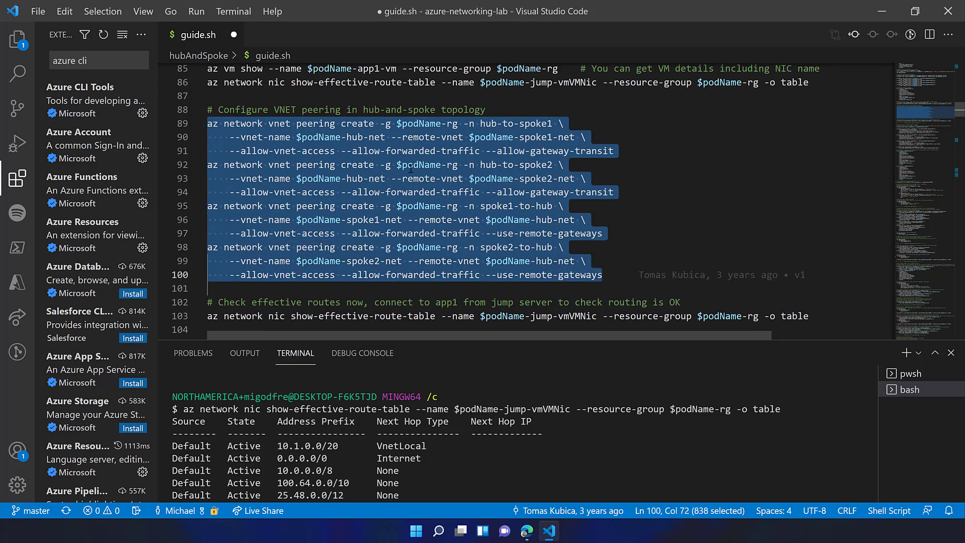
left_click(222, 14)
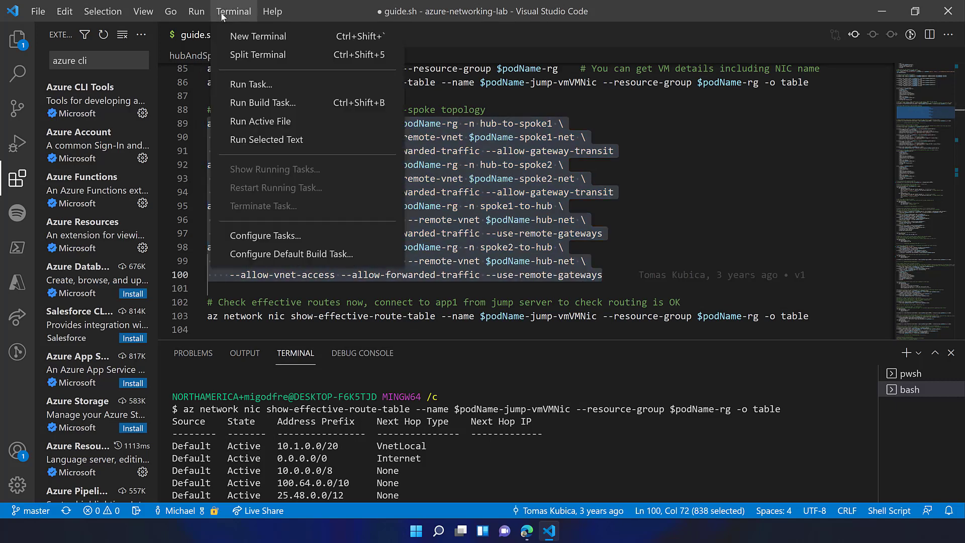
left_click(262, 140)
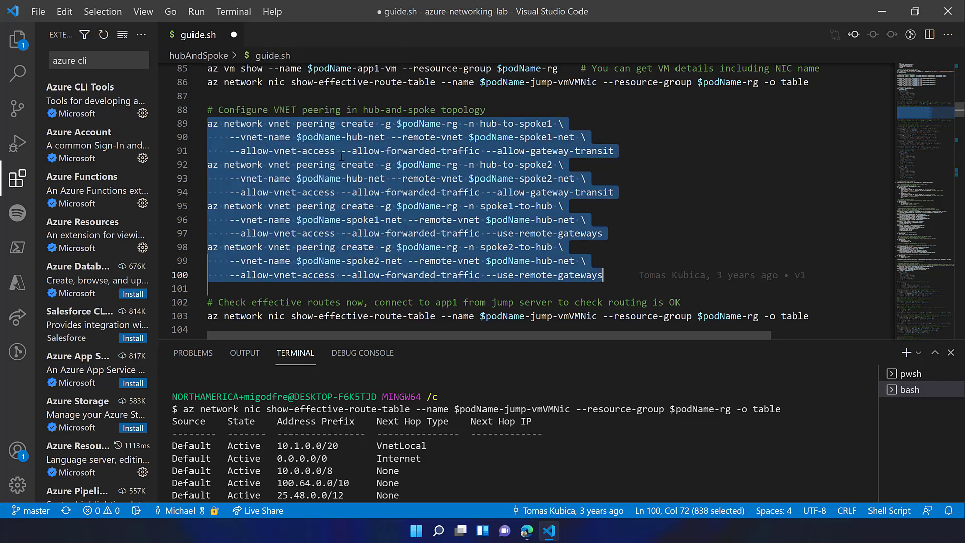
left_click(679, 178)
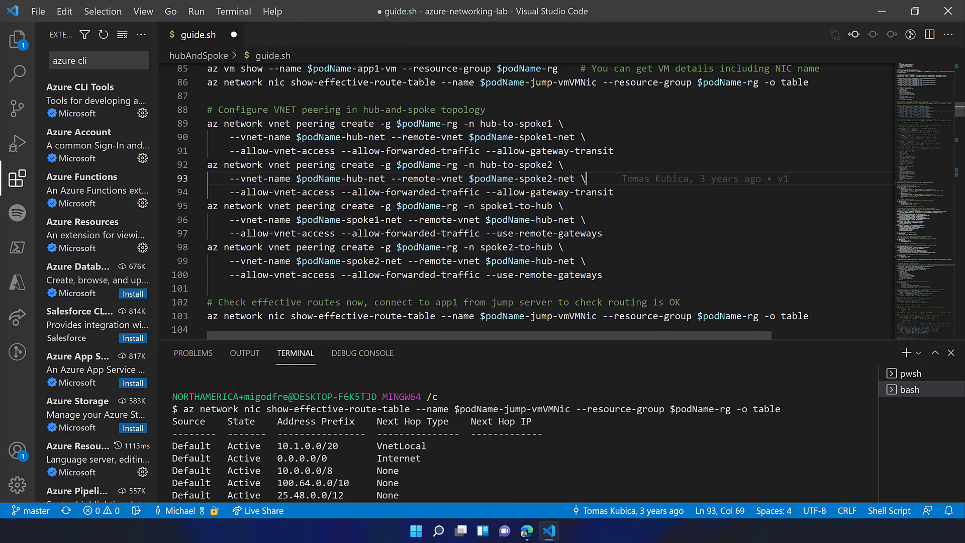
Examine the az network vnet peering create commands on lines 89–100, including their hub and spoke names, VNet access and forwarded traffic options.
left_click(208, 124)
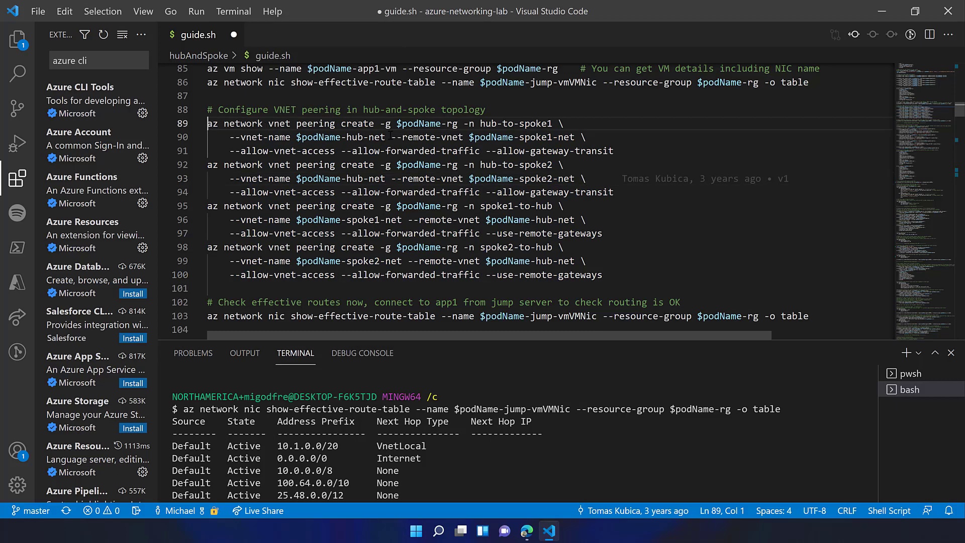
left_click_drag(209, 124, 615, 151)
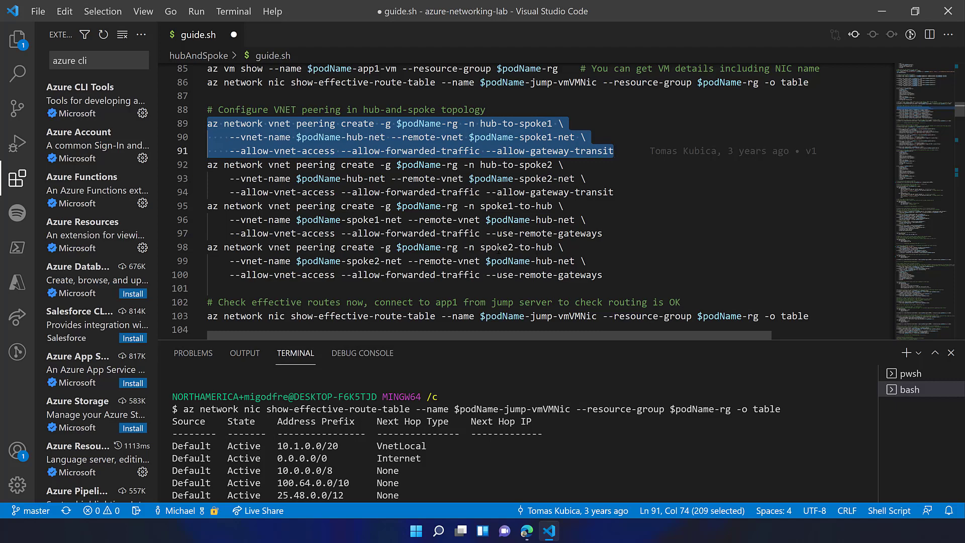
left_click_drag(480, 247, 547, 247)
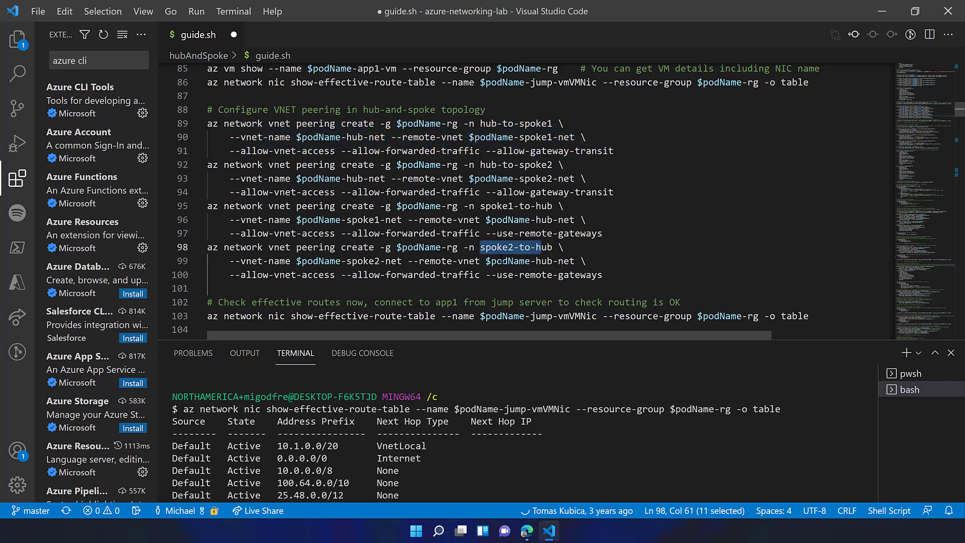
left_click(309, 275)
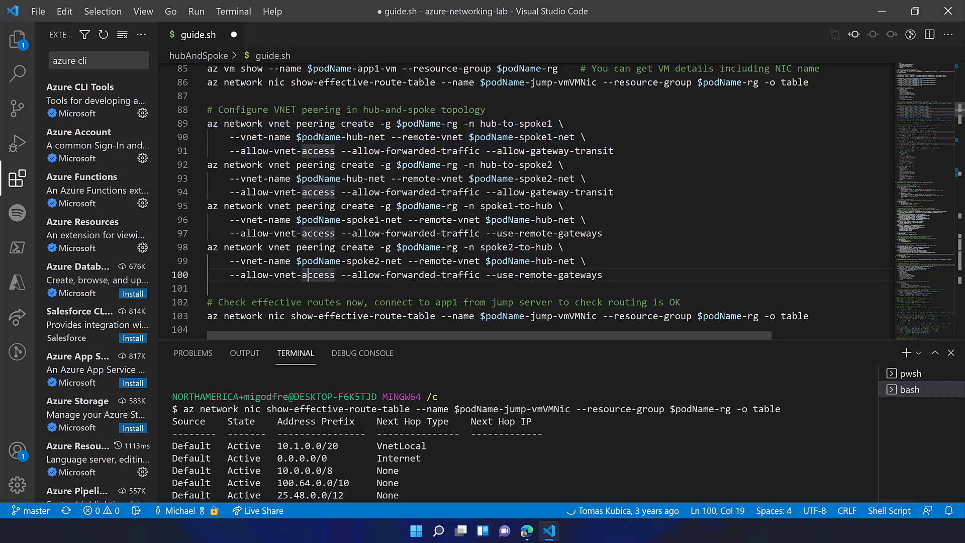
left_click(414, 274)
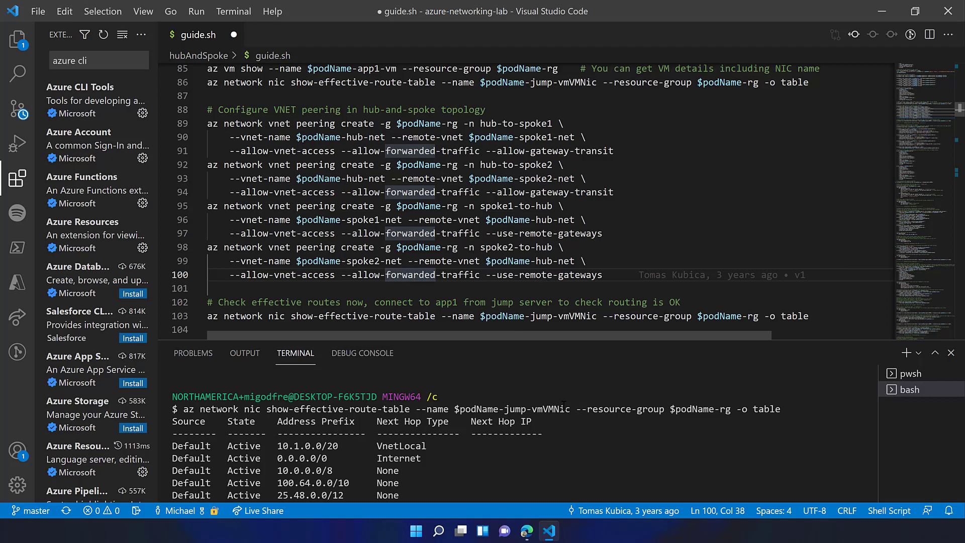
Switch to the Azure portal and open the peerings of the demopod-spoke1-net virtual network.
left_click(532, 529)
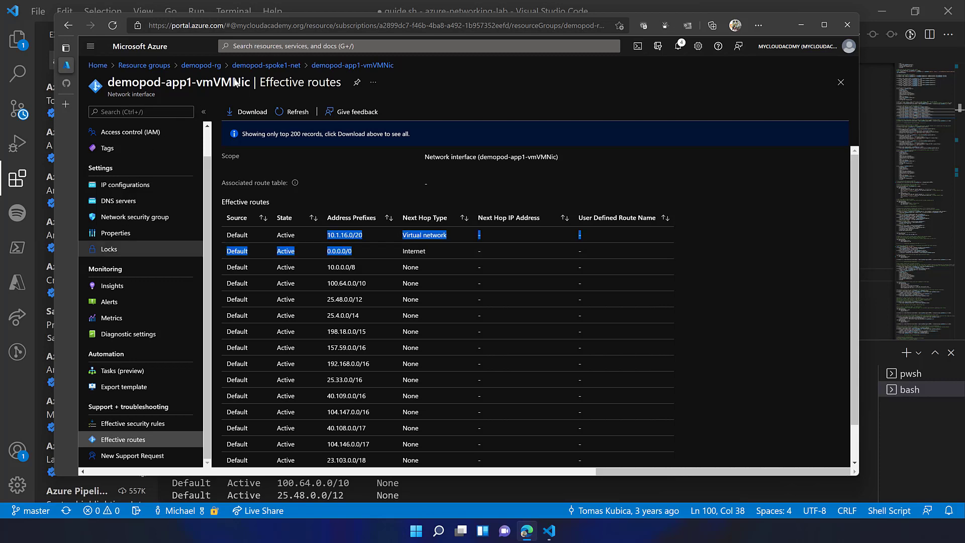
left_click(267, 65)
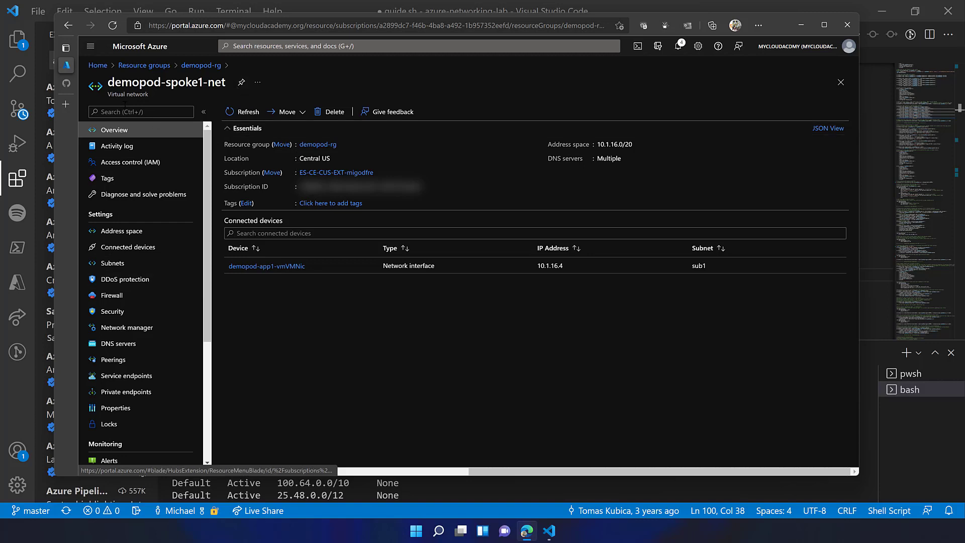
left_click(112, 361)
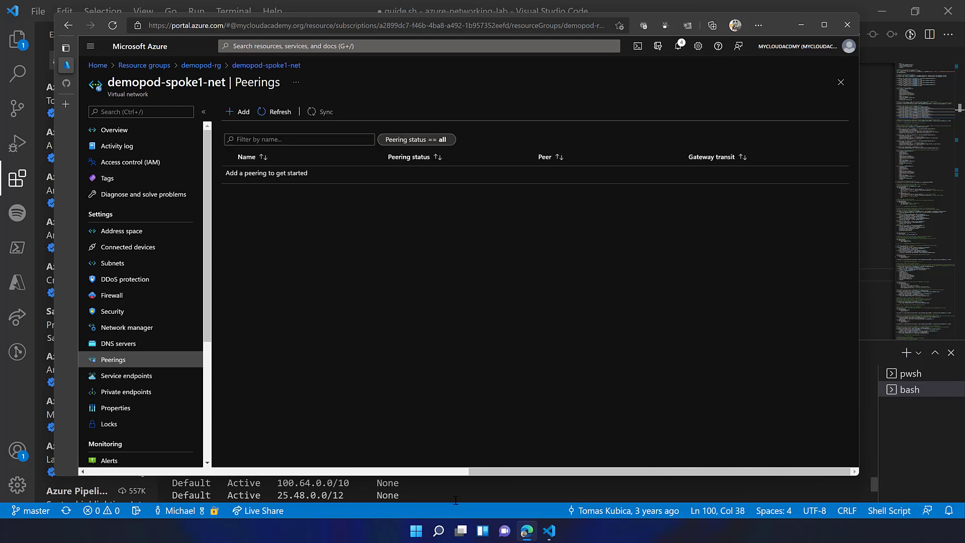
Start a new peering on demopod-spoke1-net, naming its link Spoke-to-Hub and the remote network's link Hub-to-spoke.
left_click(244, 111)
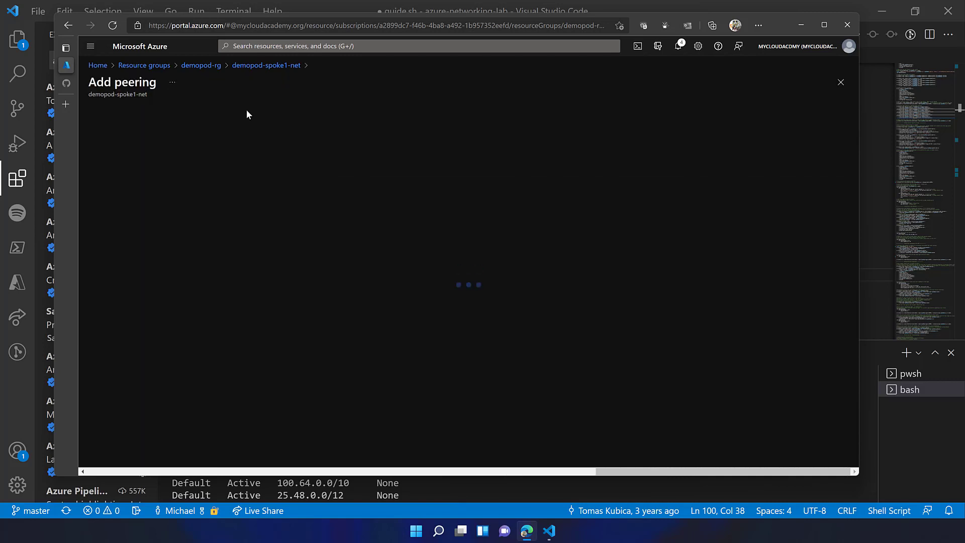
left_click(204, 194)
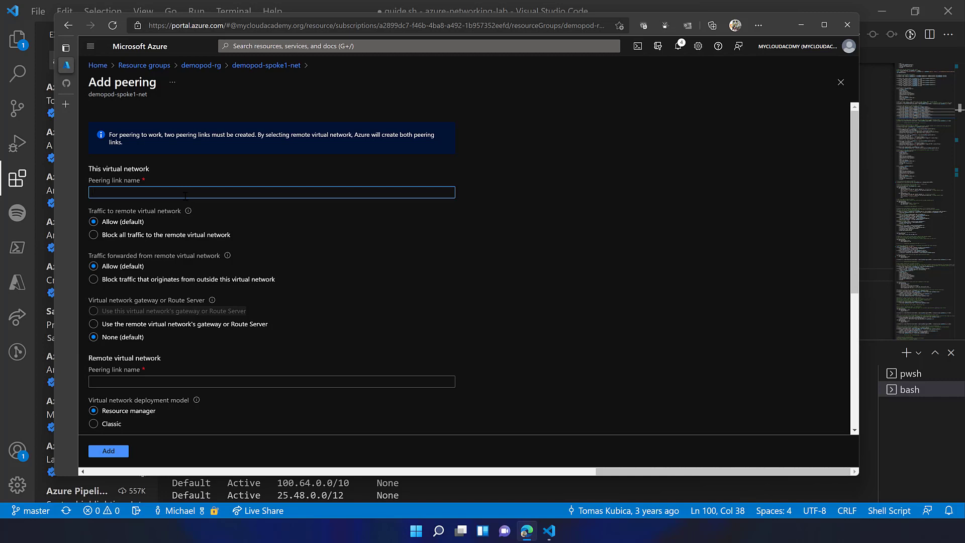
type("Spoke-to0Hub")
left_click(145, 381)
type("H")
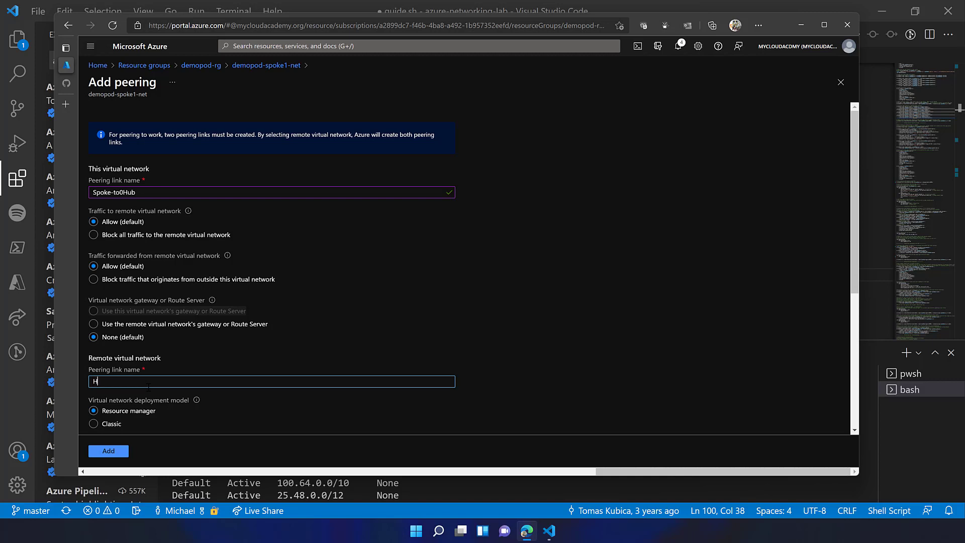
type("ub-to")
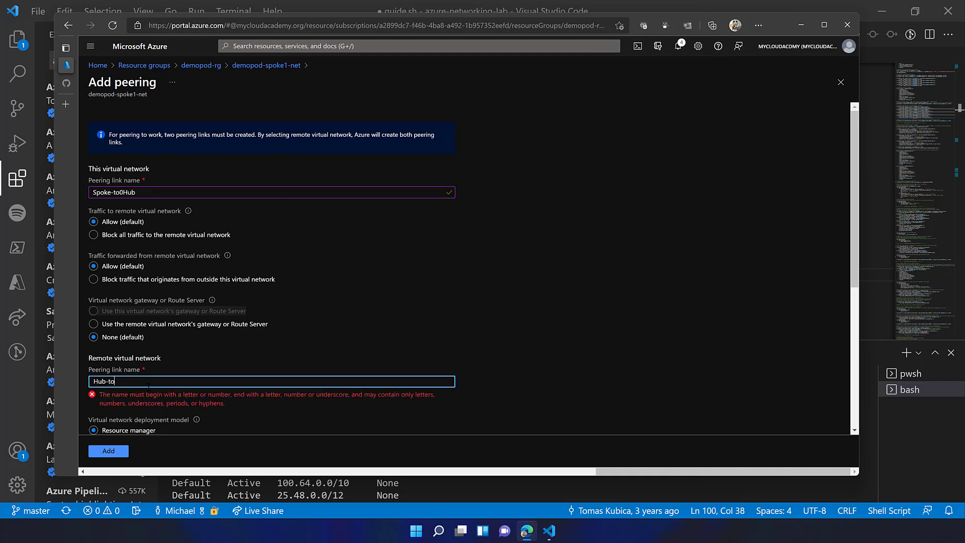
type("-spoke")
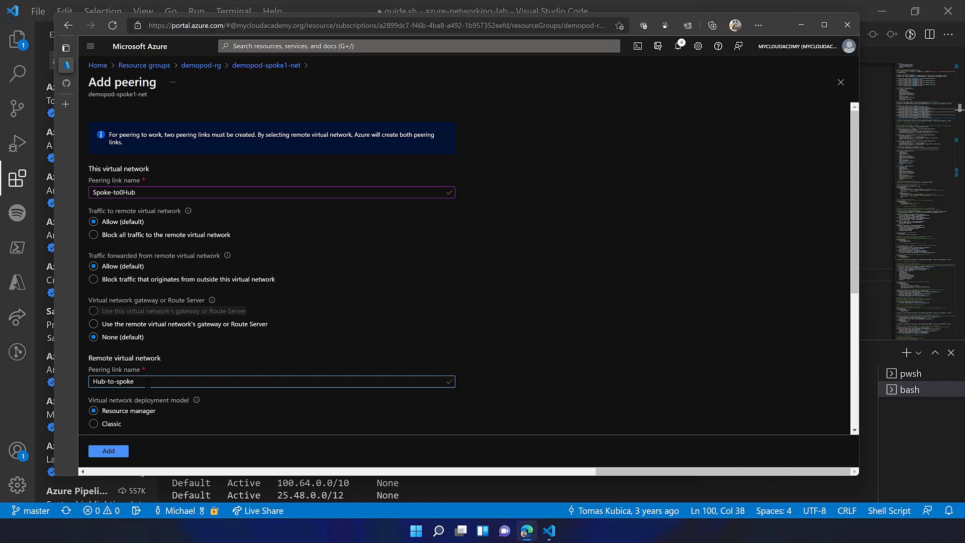
left_click(123, 192)
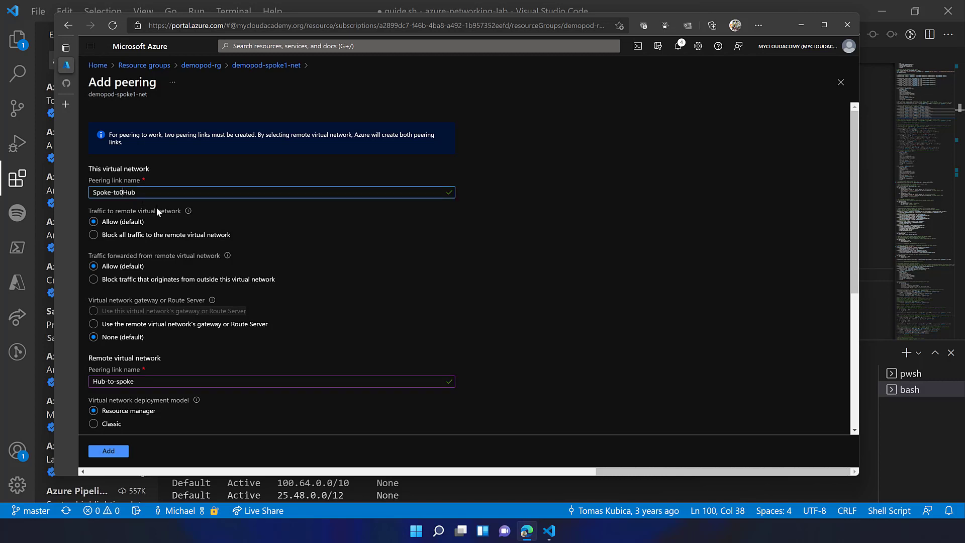
key("BackSpace")
type("-")
Choose demopod-hub-net as the peering's remote virtual network and review the traffic and gateway options for both links.
scroll(137, 320, "down", 1)
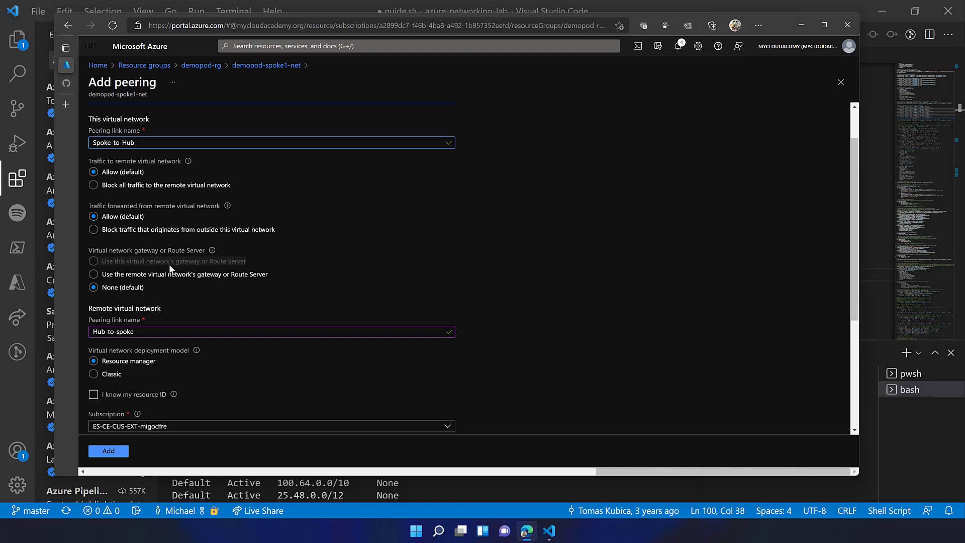
scroll(162, 379, "down", 2)
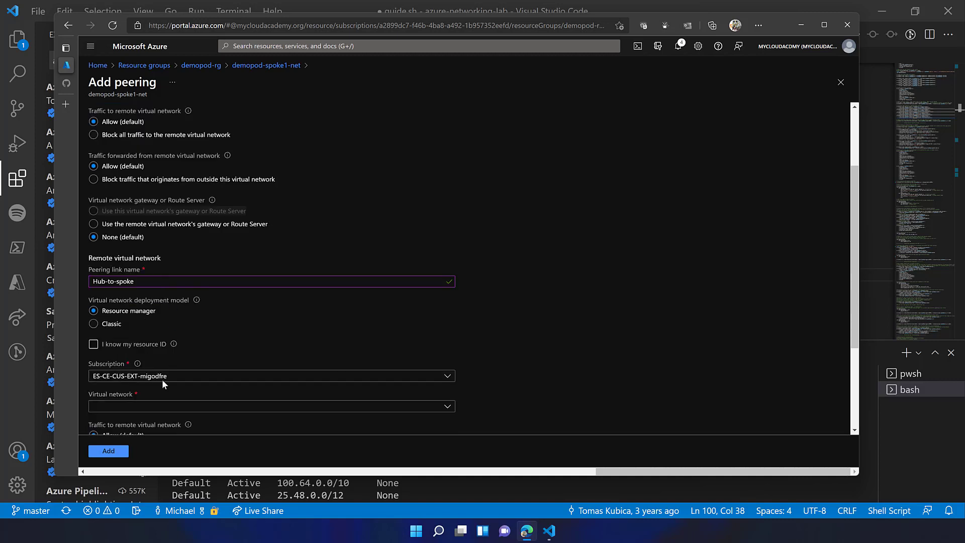
left_click(161, 358)
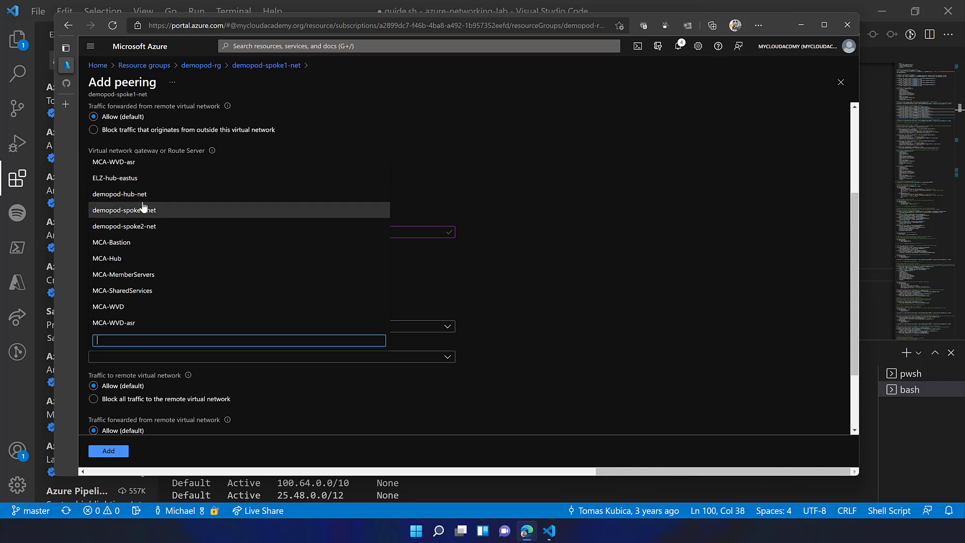
left_click(144, 195)
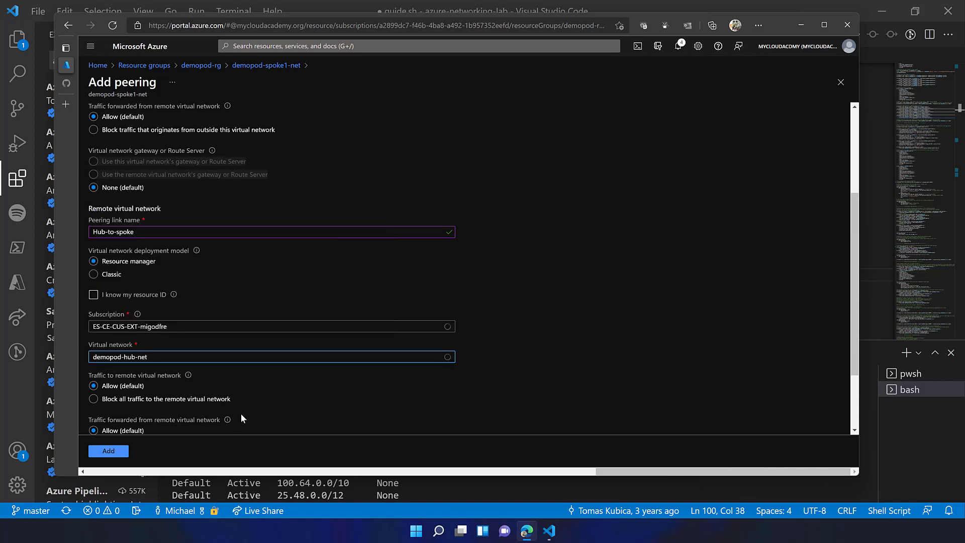
scroll(240, 412, "down", 2)
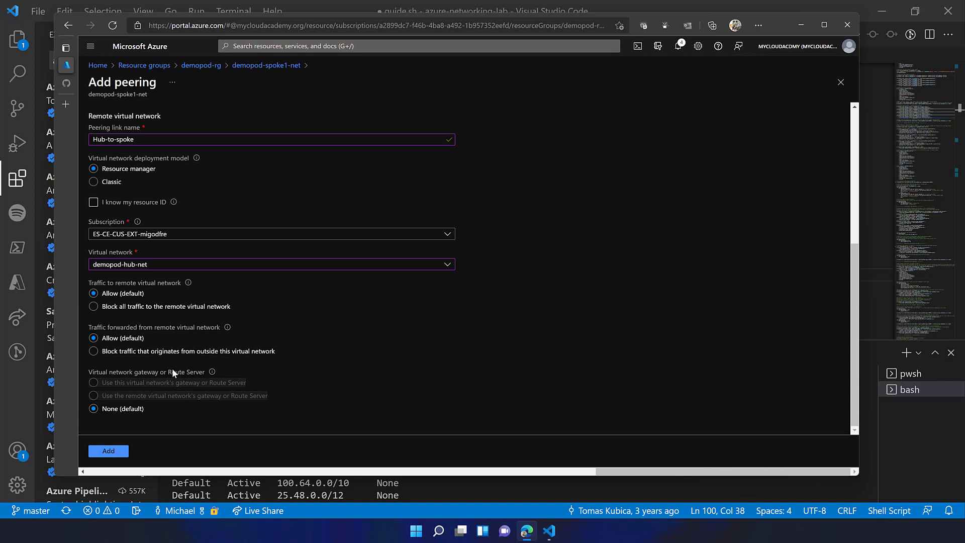
Leave the new peering form without adding it and refresh the peerings of demopod-spoke1-net.
scroll(172, 368, "up", 5)
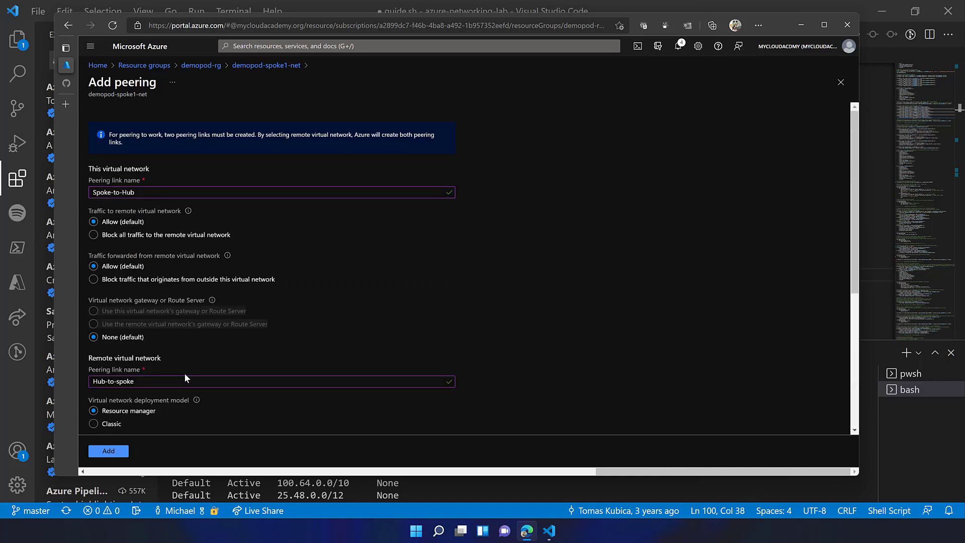
left_click(278, 66)
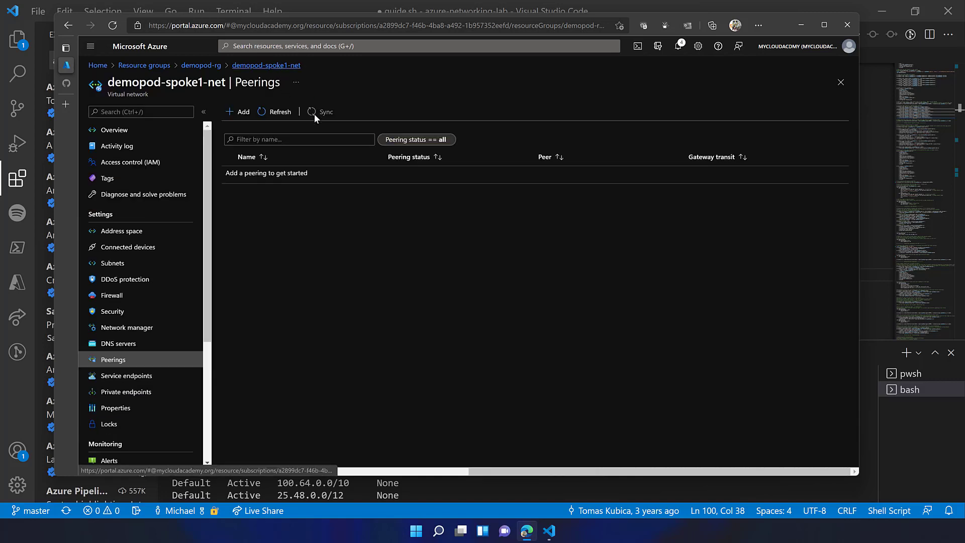
left_click(287, 114)
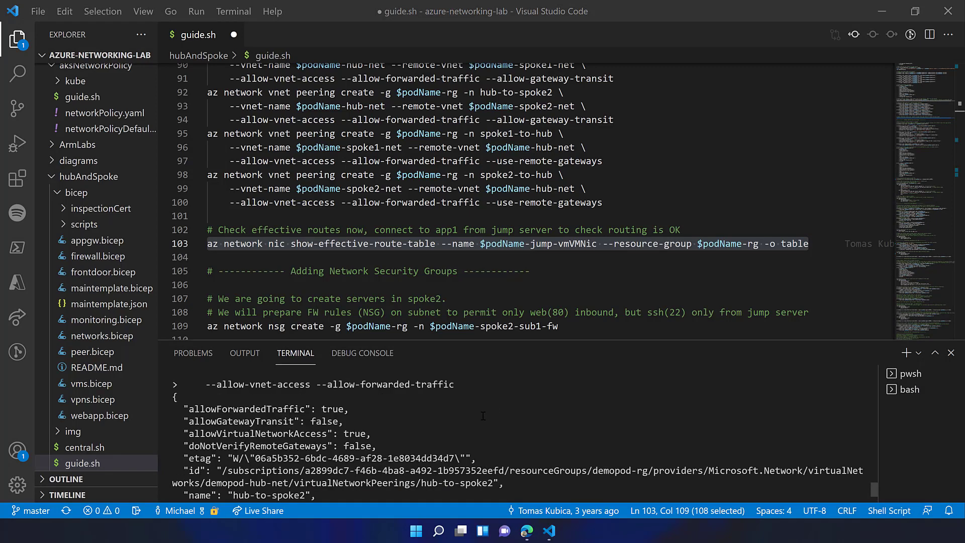
Review the jump server's effective route table in the terminal output and switch to the effective routes of demopod-app1-vmVMNic in the Azure portal.
scroll(483, 415, "down", 3)
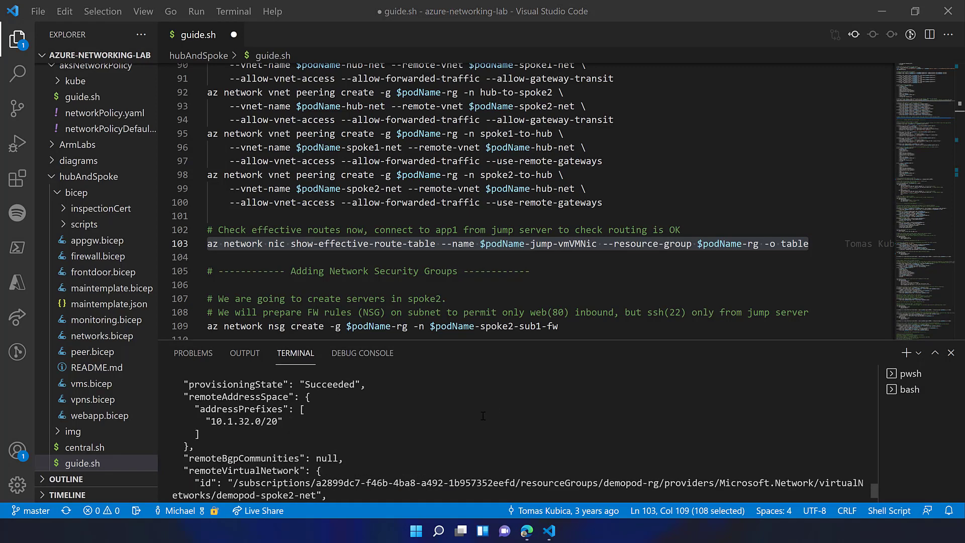
scroll(483, 416, "down", 5)
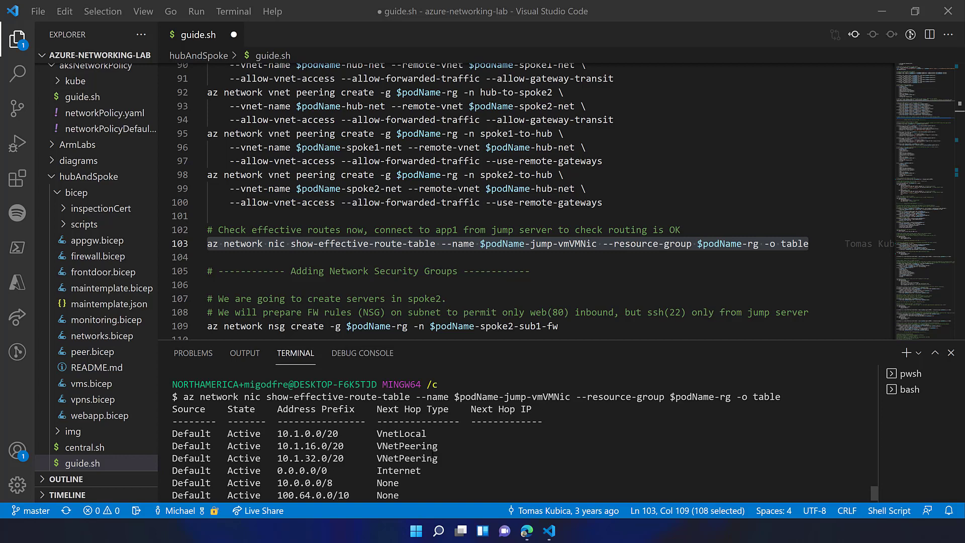
scroll(432, 454, "down", 5)
scroll(432, 453, "up", 5)
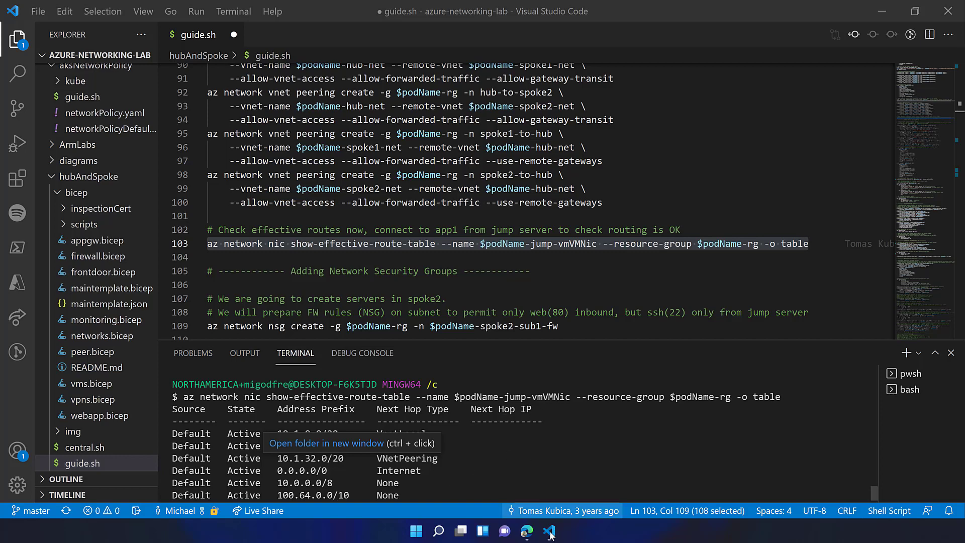
left_click(533, 536)
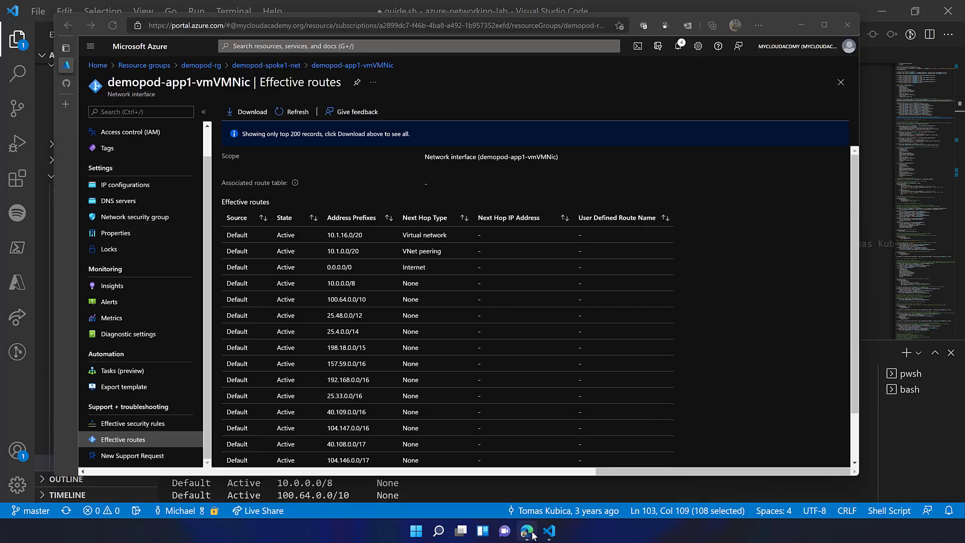